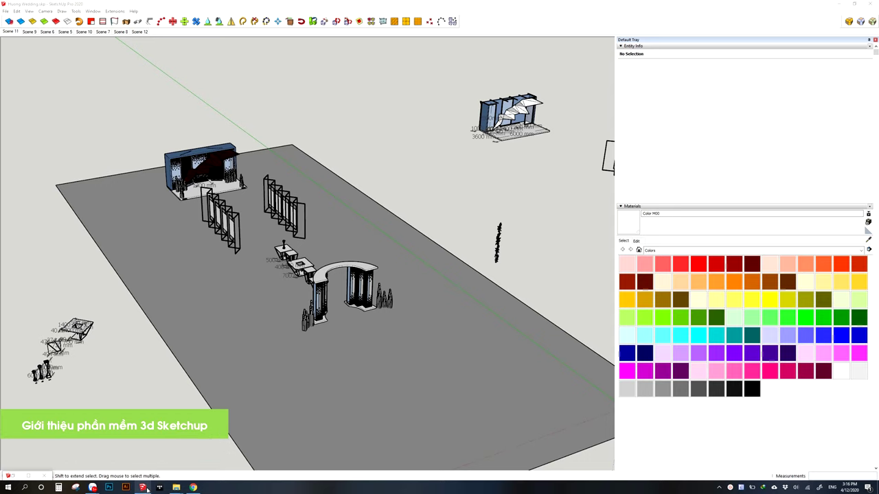
Zoom in and orbit to a higher, more top-down view of the scattered decor pieces
{"action": "left_click", "coordinate": [487, 254]}
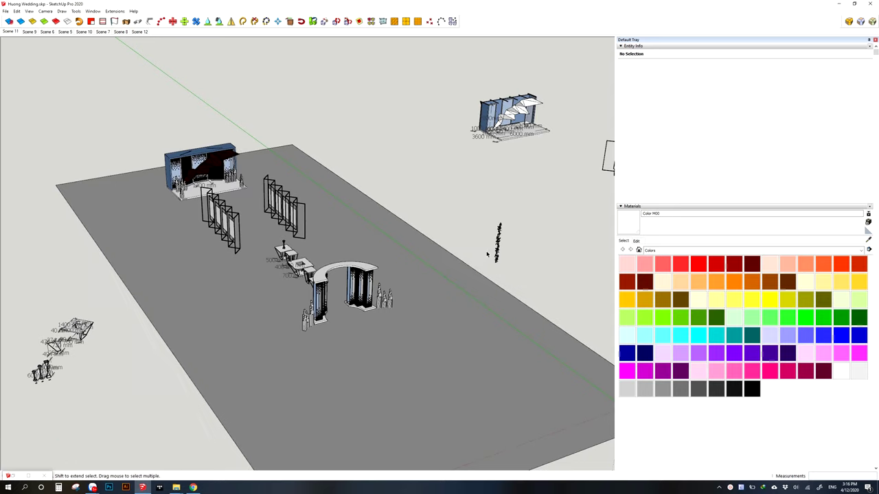
{"action": "scroll", "coordinate": [487, 255], "scroll_direction": "up", "scroll_amount": 3}
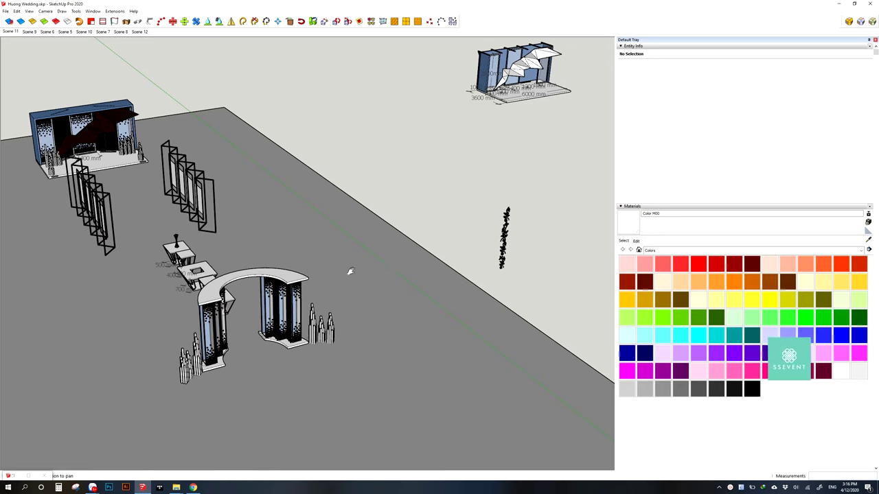
{"action": "mouse_move", "coordinate": [349, 275]}
{"action": "middle_mouse_down"}
{"action": "mouse_move", "coordinate": [463, 281]}
{"action": "mouse_move", "coordinate": [355, 296]}
{"action": "mouse_move", "coordinate": [339, 245]}
{"action": "mouse_move", "coordinate": [418, 261]}
{"action": "middle_mouse_up"}
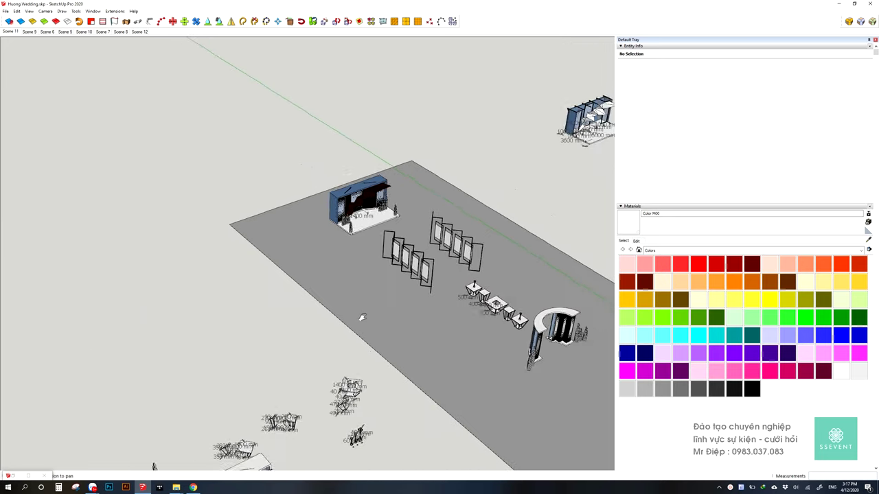
Pan and orbit over to the banquet room, zooming in to a lower frontal stage view
{"action": "left_click_drag", "start_coordinate": [281, 338], "coordinate": [438, 286]}
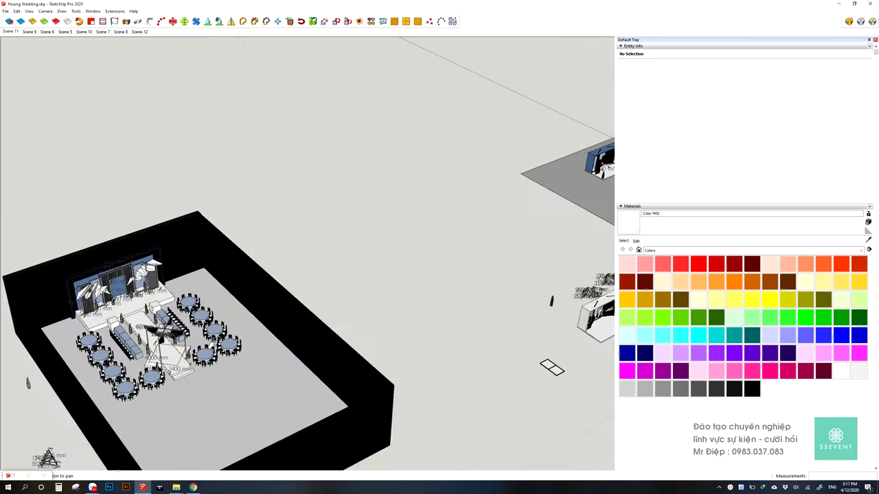
{"action": "middle_click_drag", "start_coordinate": [478, 264], "coordinate": [213, 345]}
{"action": "mouse_move", "coordinate": [260, 322]}
{"action": "middle_mouse_down"}
{"action": "mouse_move", "coordinate": [151, 469]}
{"action": "mouse_move", "coordinate": [51, 422]}
{"action": "middle_mouse_up"}
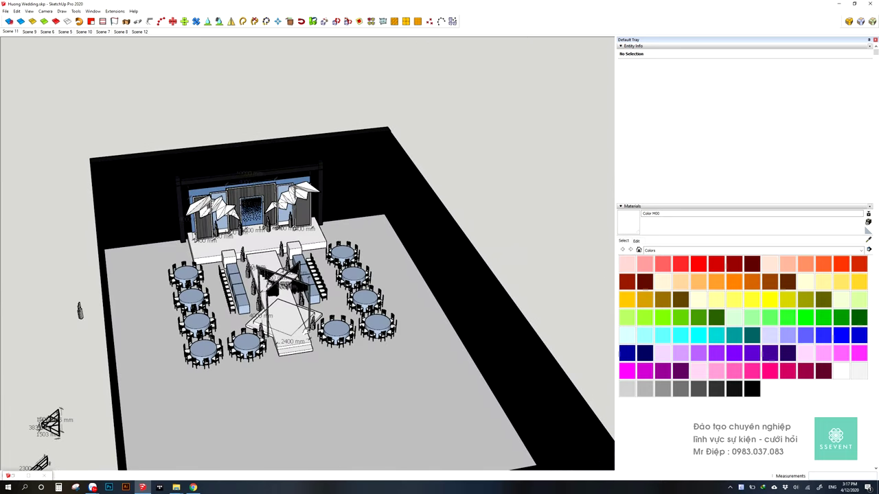
{"action": "scroll", "coordinate": [324, 275], "scroll_direction": "up", "scroll_amount": 2}
{"action": "scroll", "coordinate": [324, 274], "scroll_direction": "up", "scroll_amount": 2}
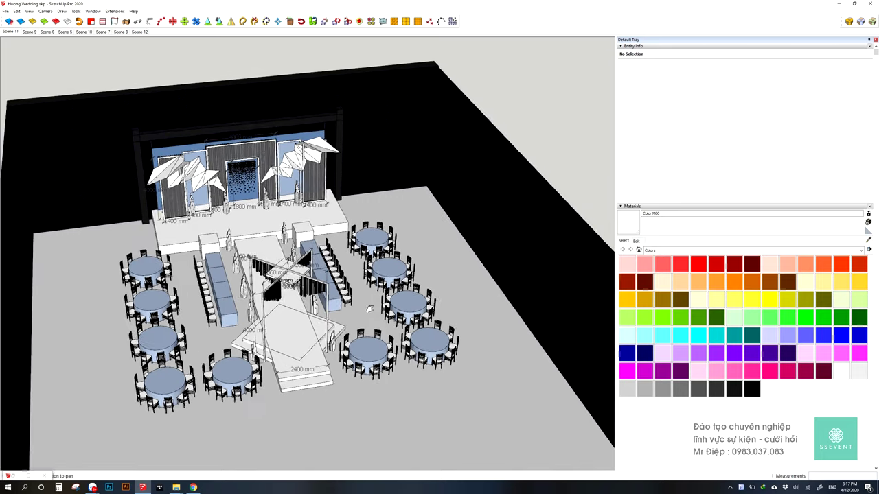
{"action": "scroll", "coordinate": [324, 265], "scroll_direction": "up", "scroll_amount": 2}
{"action": "scroll", "coordinate": [337, 315], "scroll_direction": "up", "scroll_amount": 2}
{"action": "scroll", "coordinate": [336, 315], "scroll_direction": "up", "scroll_amount": 3}
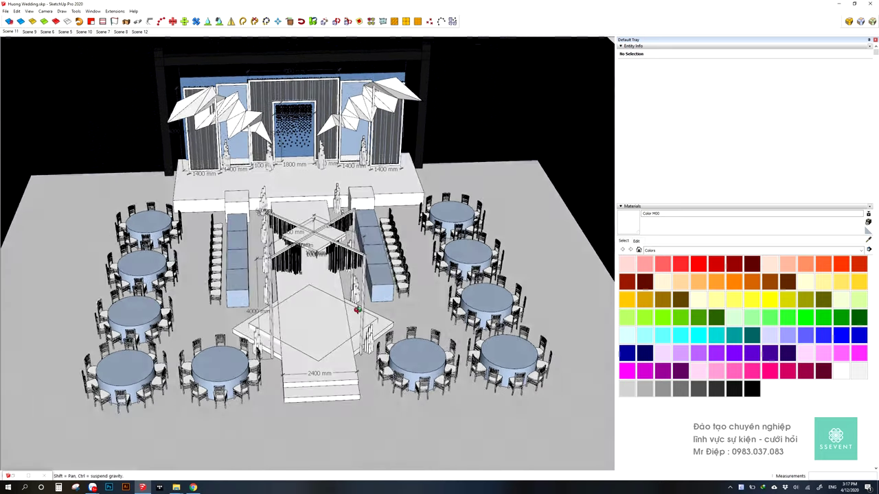
{"action": "middle_click_drag", "start_coordinate": [413, 329], "coordinate": [394, 316]}
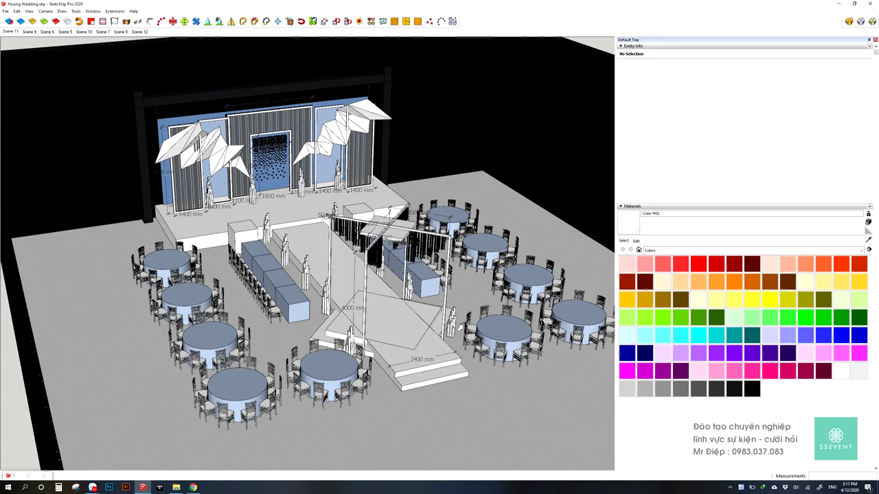
{"action": "middle_click_drag", "start_coordinate": [463, 325], "coordinate": [144, 190]}
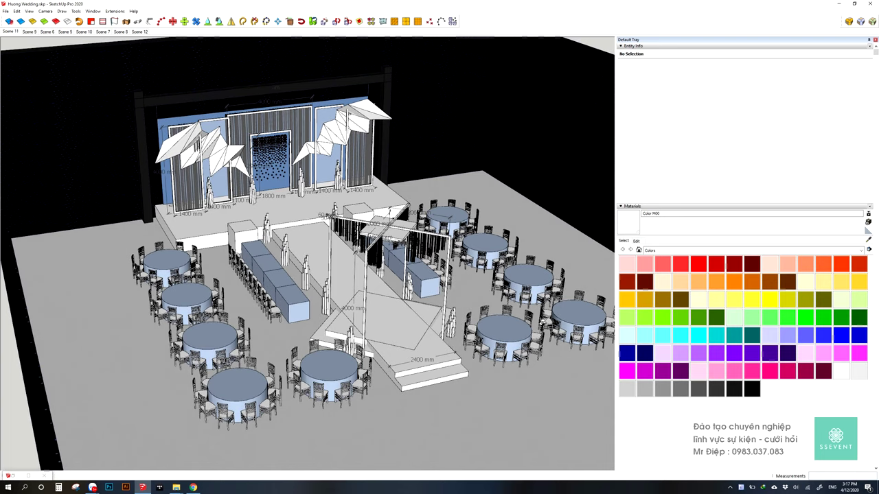
Reframe the hall, orbiting higher over the round tables and the stage
{"action": "scroll", "coordinate": [544, 321], "scroll_direction": "down", "scroll_amount": 3}
{"action": "middle_click_drag", "start_coordinate": [206, 329], "coordinate": [30, 336], "text": "shift"}
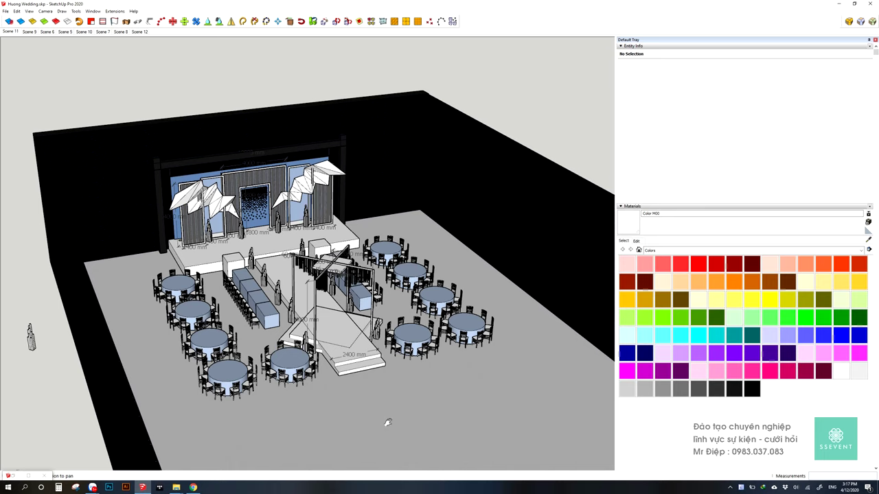
{"action": "scroll", "coordinate": [388, 422], "scroll_direction": "down", "scroll_amount": 1}
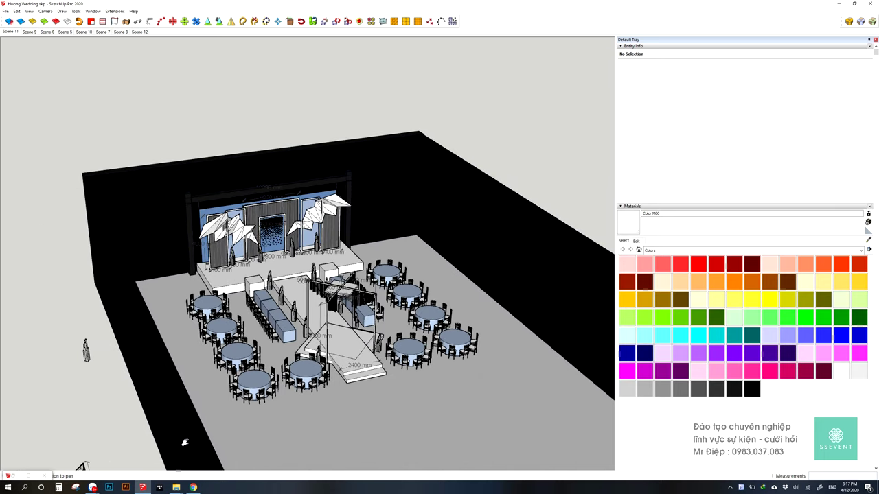
{"action": "scroll", "coordinate": [367, 377], "scroll_direction": "up", "scroll_amount": 2}
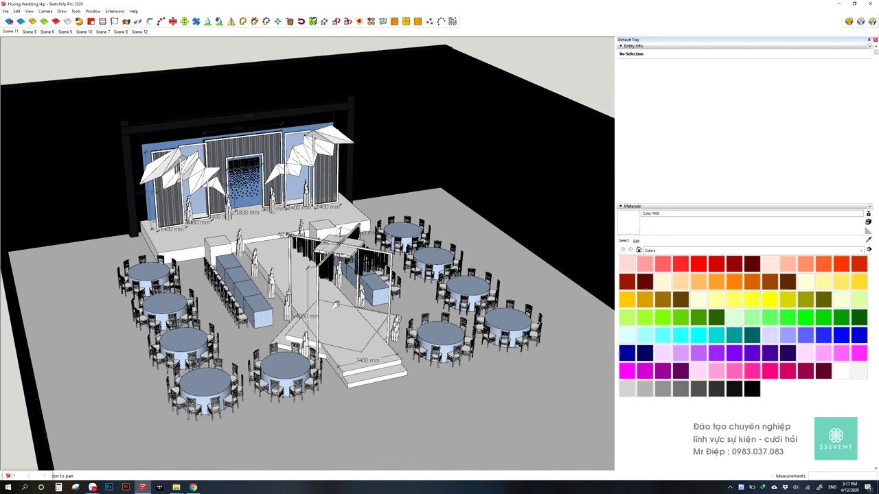
{"action": "scroll", "coordinate": [399, 359], "scroll_direction": "up", "scroll_amount": 1}
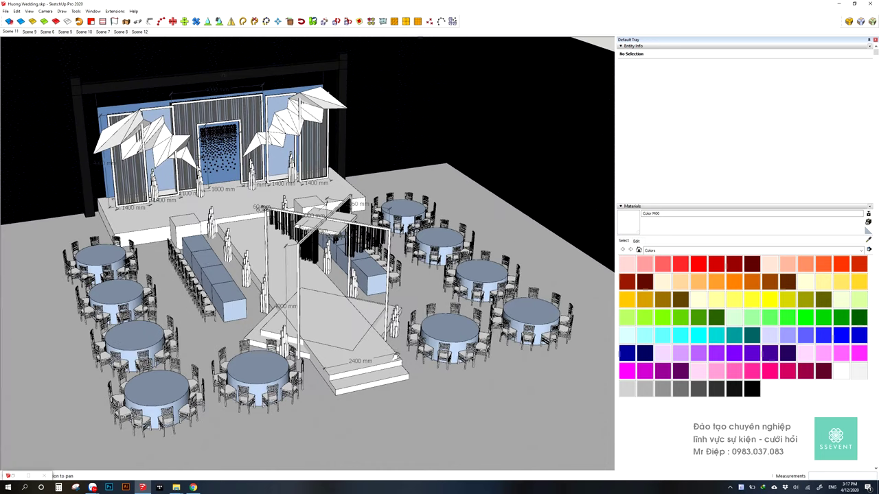
{"action": "scroll", "coordinate": [412, 329], "scroll_direction": "down", "scroll_amount": 1}
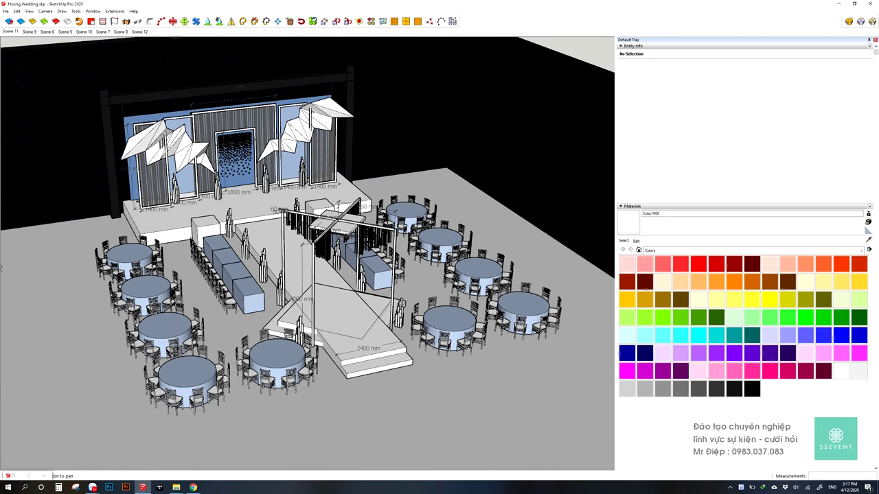
{"action": "scroll", "coordinate": [345, 423], "scroll_direction": "down", "scroll_amount": 5}
{"action": "mouse_move", "coordinate": [367, 412]}
{"action": "middle_mouse_down"}
{"action": "mouse_move", "coordinate": [302, 391]}
{"action": "mouse_move", "coordinate": [291, 354]}
{"action": "mouse_move", "coordinate": [279, 365]}
{"action": "middle_mouse_up"}
{"action": "scroll", "coordinate": [289, 381], "scroll_direction": "up", "scroll_amount": 3}
{"action": "scroll", "coordinate": [370, 293], "scroll_direction": "up", "scroll_amount": 3}
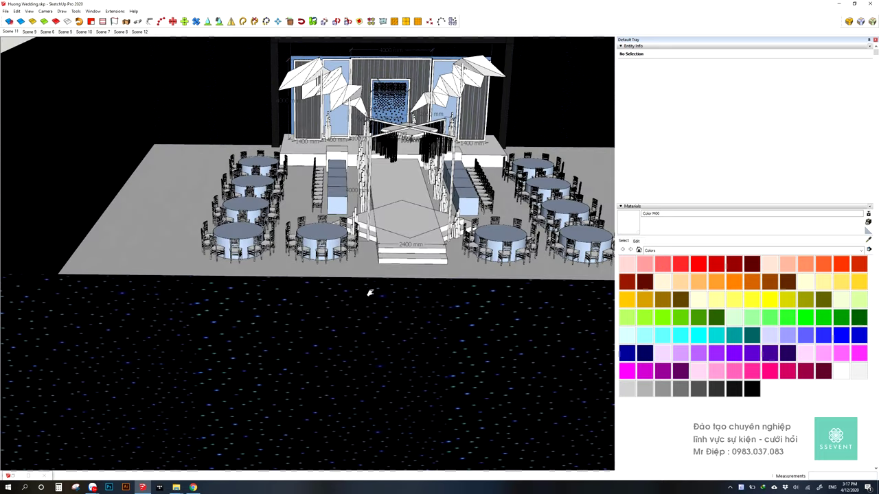
{"action": "middle_click_drag", "start_coordinate": [399, 304], "coordinate": [395, 337]}
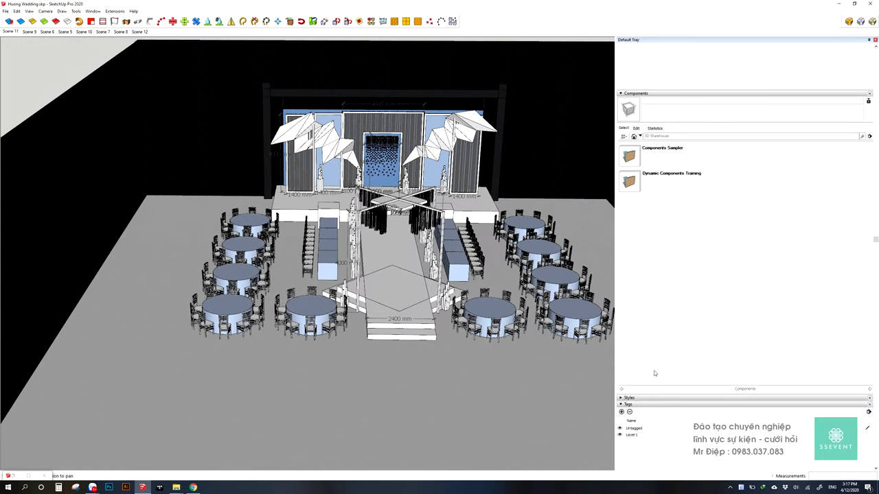
Collapse Components and jump to Scene 6 from the Scenes panel
{"action": "left_click", "coordinate": [649, 388]}
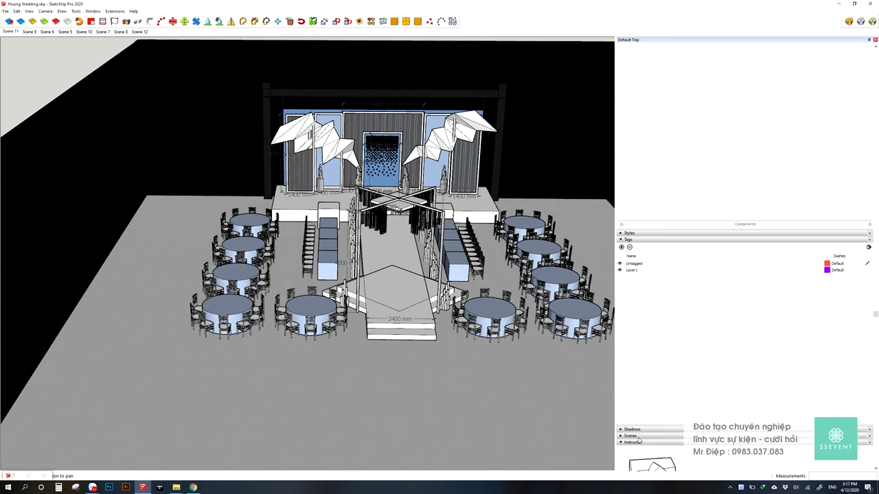
{"action": "left_click", "coordinate": [638, 437]}
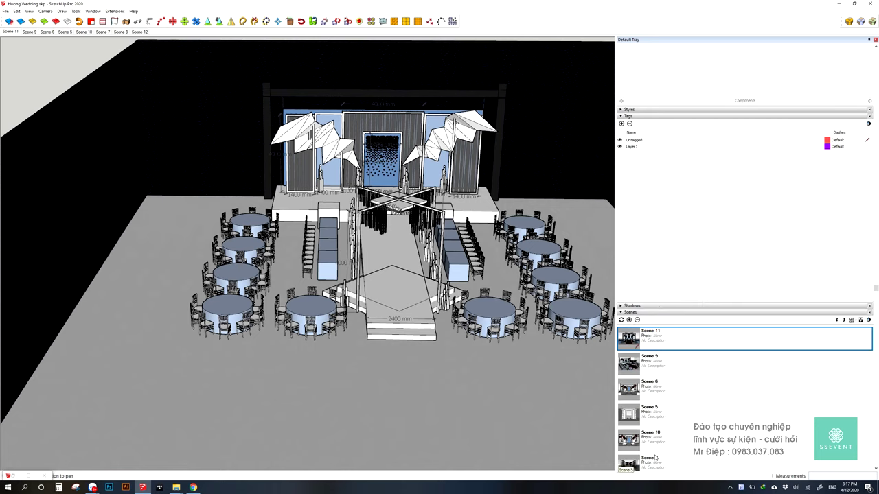
{"action": "left_click", "coordinate": [652, 389]}
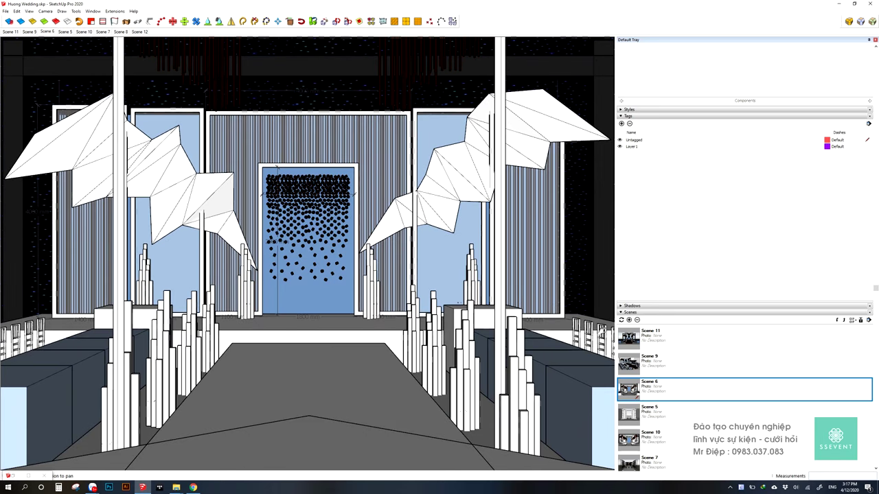
Zoom out and orbit to a high side view of the whole black-walled hall
{"action": "scroll", "coordinate": [386, 318], "scroll_direction": "down", "scroll_amount": 3}
{"action": "scroll", "coordinate": [387, 318], "scroll_direction": "down", "scroll_amount": 3}
{"action": "middle_click_drag", "start_coordinate": [386, 318], "coordinate": [381, 354]}
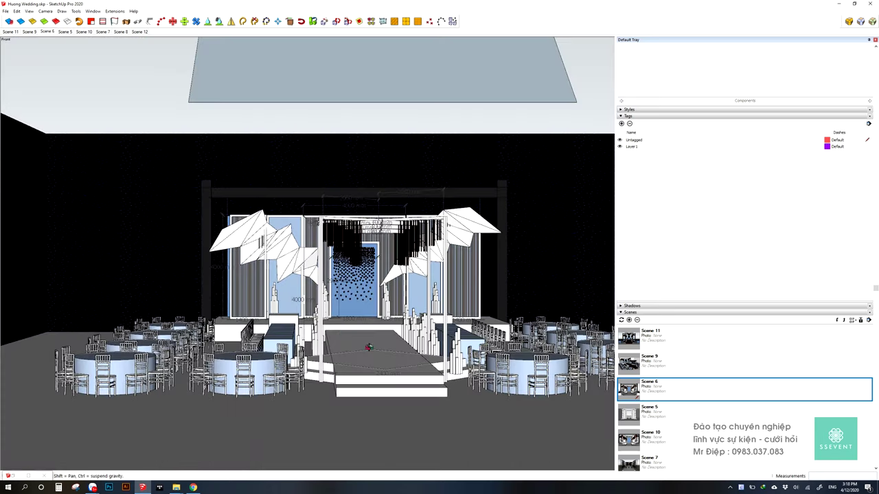
{"action": "scroll", "coordinate": [381, 353], "scroll_direction": "down", "scroll_amount": 4}
{"action": "scroll", "coordinate": [385, 330], "scroll_direction": "down", "scroll_amount": 3}
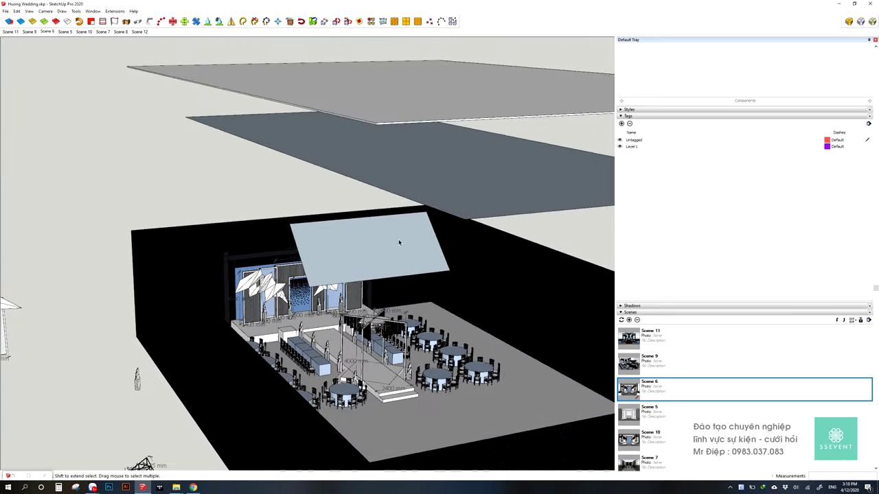
Erase the dark grey roof plane and delete the upper roof plane above the hall
{"action": "left_click", "coordinate": [430, 176]}
{"action": "right_click", "coordinate": [429, 176]}
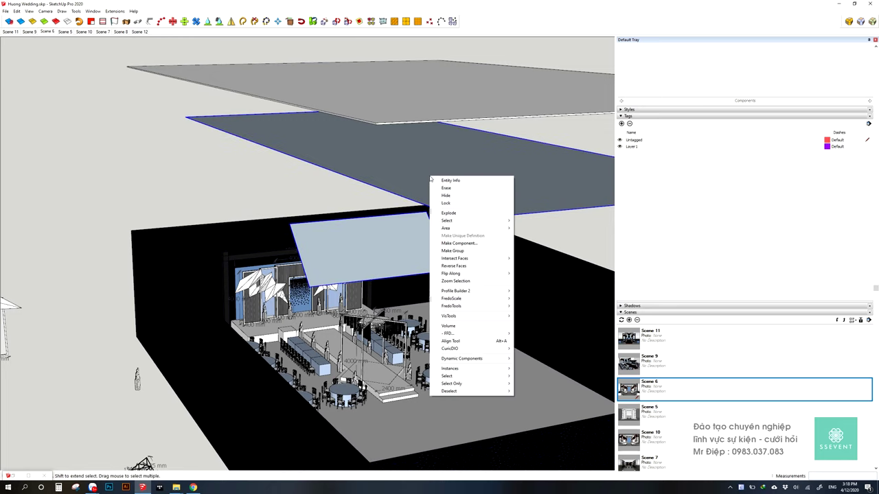
{"action": "left_click", "coordinate": [446, 189]}
{"action": "left_click", "coordinate": [420, 112]}
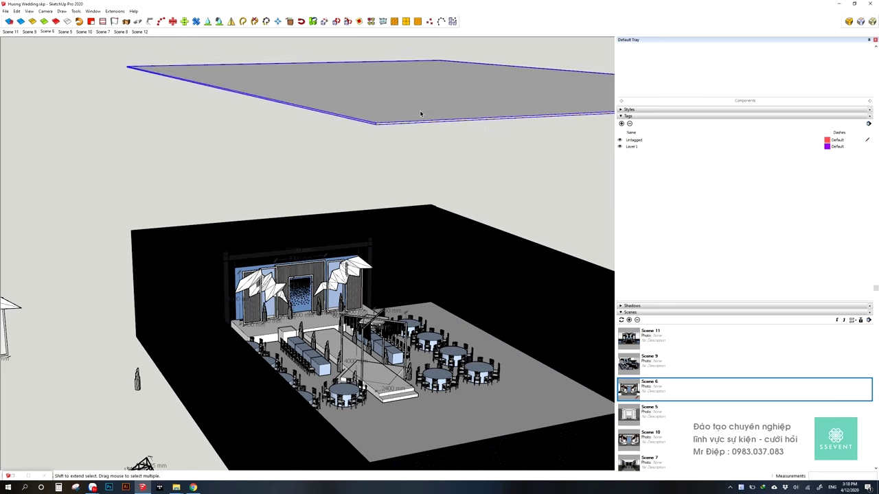
{"action": "key", "text": "Delete"}
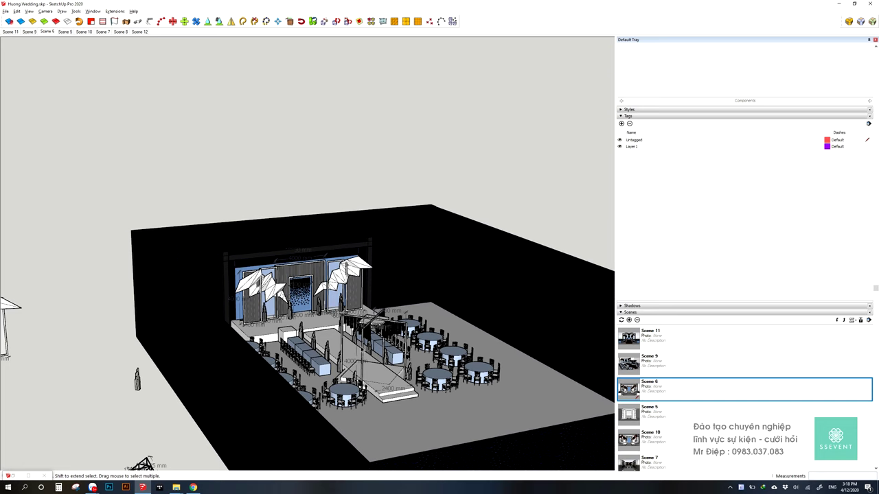
Zoom and orbit to a frontal view of the uncovered stage and runway
{"action": "scroll", "coordinate": [364, 350], "scroll_direction": "up", "scroll_amount": 2}
{"action": "scroll", "coordinate": [339, 392], "scroll_direction": "up", "scroll_amount": 3}
{"action": "scroll", "coordinate": [340, 392], "scroll_direction": "down", "scroll_amount": 1}
{"action": "scroll", "coordinate": [350, 371], "scroll_direction": "down", "scroll_amount": 2}
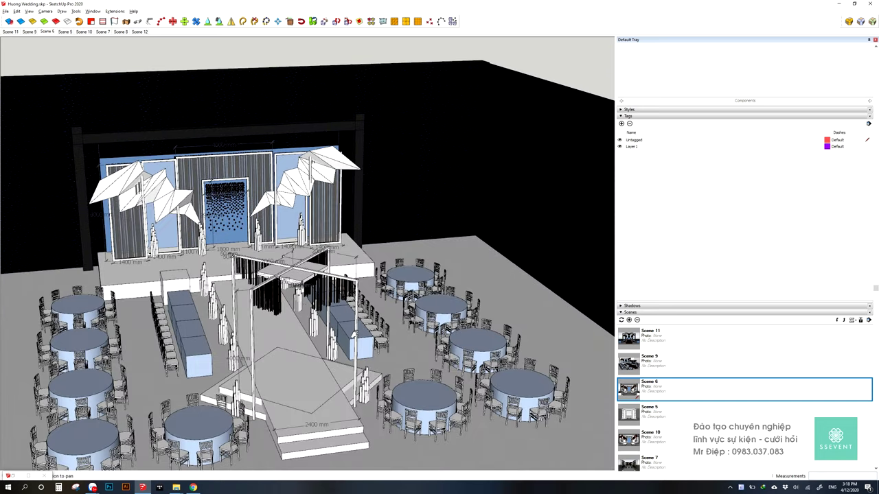
{"action": "scroll", "coordinate": [350, 370], "scroll_direction": "down", "scroll_amount": 1}
{"action": "scroll", "coordinate": [361, 353], "scroll_direction": "down", "scroll_amount": 1}
{"action": "mouse_move", "coordinate": [360, 353]}
{"action": "middle_mouse_down"}
{"action": "mouse_move", "coordinate": [302, 372]}
{"action": "mouse_move", "coordinate": [324, 350]}
{"action": "mouse_move", "coordinate": [144, 471]}
{"action": "middle_mouse_up"}
{"action": "mouse_move", "coordinate": [176, 488]}
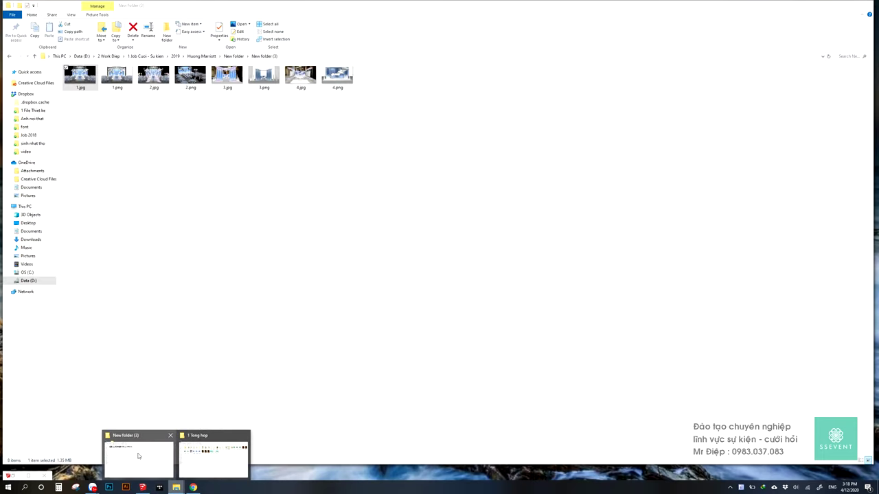
View the banquet hall and floral arch renders in Photos, then switch back to SketchUp
{"action": "left_click", "coordinate": [138, 456]}
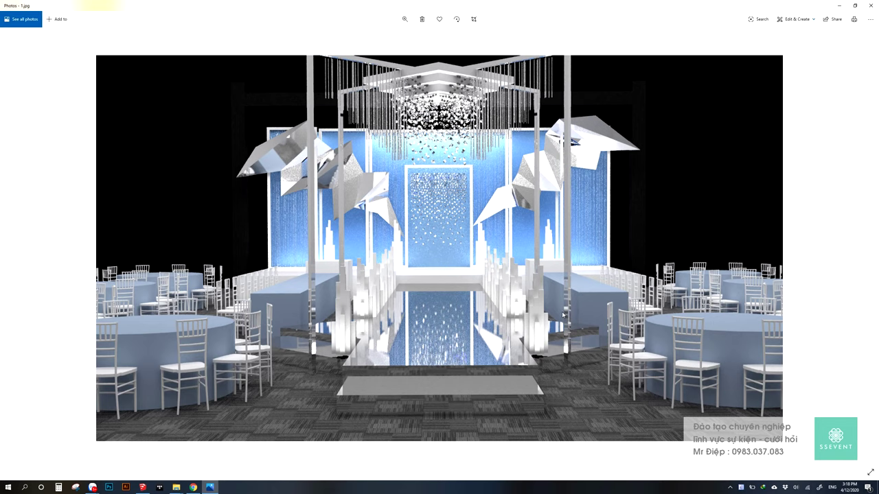
{"action": "key", "text": "Right"}
{"action": "key", "text": "Right"}
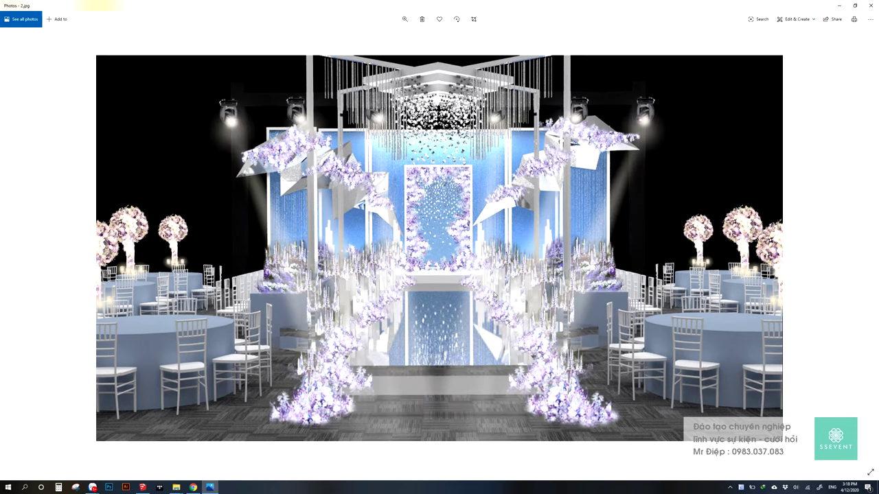
{"action": "key", "text": "Right"}
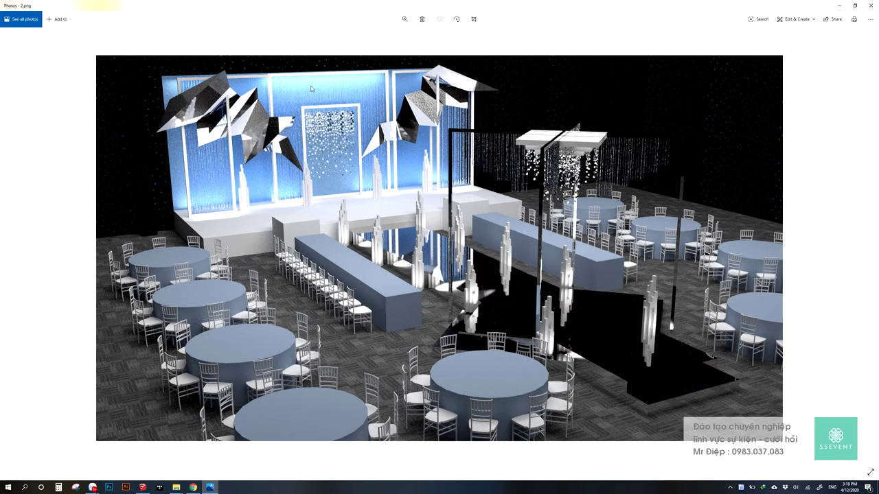
{"action": "key", "text": "Right"}
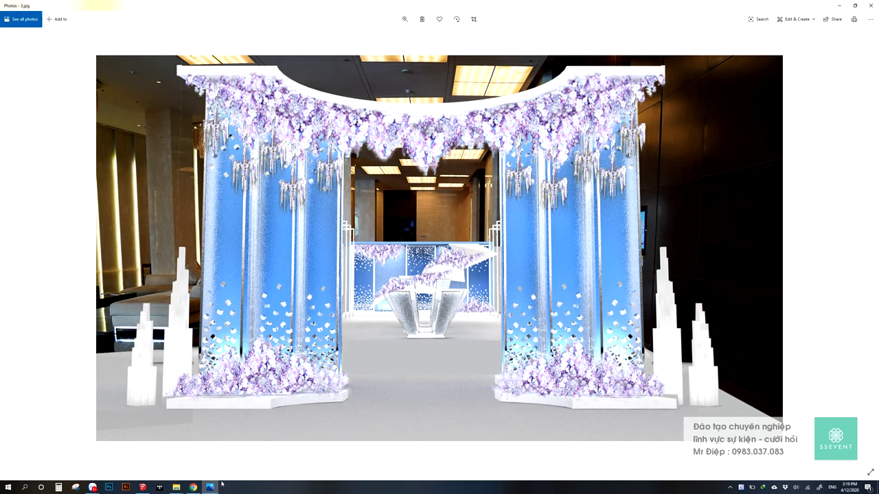
{"action": "left_click", "coordinate": [142, 487]}
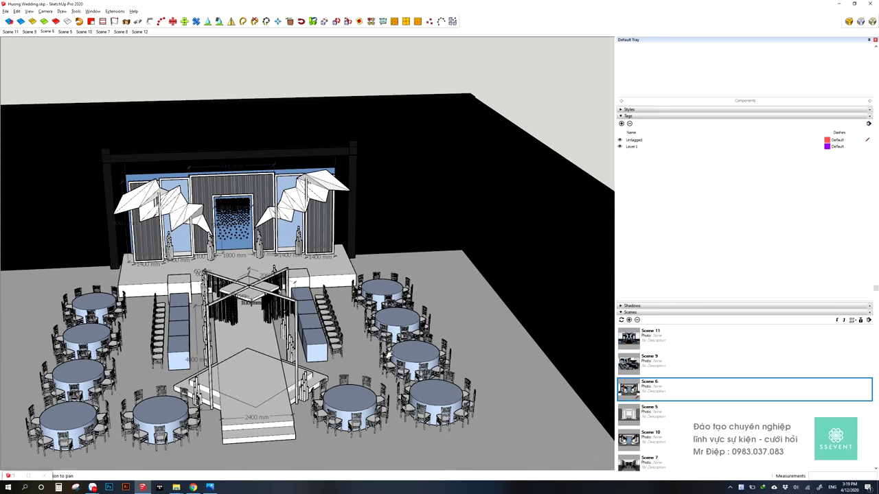
Pan toward the stage backdrop and orbit to look down on the hall
{"action": "scroll", "coordinate": [447, 304], "scroll_direction": "down", "scroll_amount": 2}
{"action": "scroll", "coordinate": [447, 304], "scroll_direction": "up", "scroll_amount": 1}
{"action": "scroll", "coordinate": [447, 304], "scroll_direction": "up", "scroll_amount": 5}
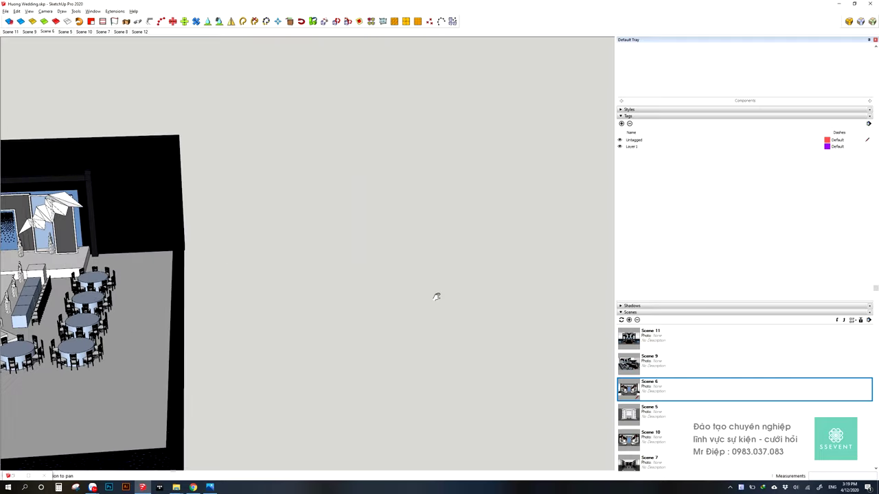
{"action": "left_click_drag", "start_coordinate": [306, 291], "coordinate": [432, 318]}
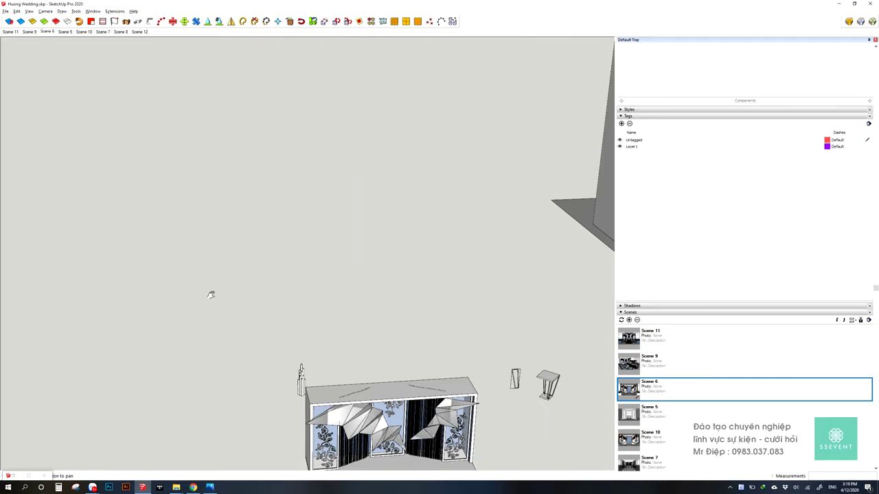
{"action": "scroll", "coordinate": [458, 312], "scroll_direction": "up", "scroll_amount": 2}
{"action": "scroll", "coordinate": [415, 318], "scroll_direction": "up", "scroll_amount": 3}
{"action": "scroll", "coordinate": [364, 352], "scroll_direction": "down", "scroll_amount": 1}
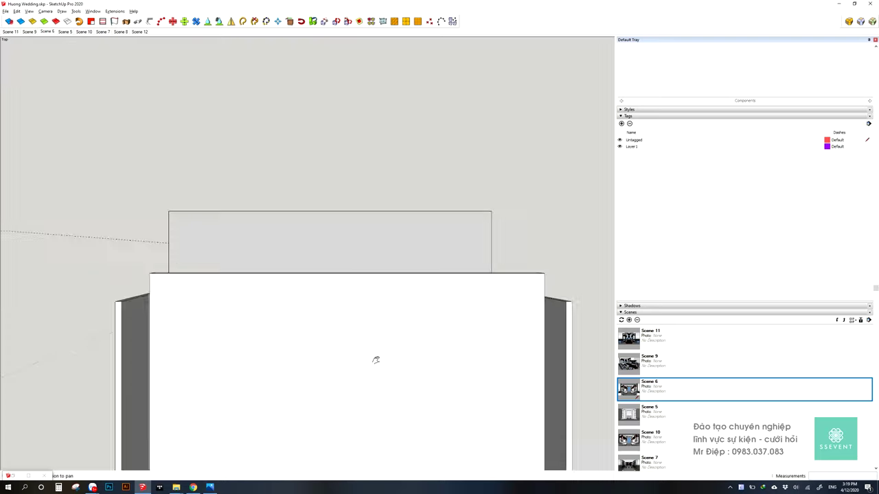
{"action": "scroll", "coordinate": [376, 360], "scroll_direction": "down", "scroll_amount": 2}
{"action": "scroll", "coordinate": [447, 383], "scroll_direction": "down", "scroll_amount": 1}
{"action": "scroll", "coordinate": [247, 271], "scroll_direction": "down", "scroll_amount": 2}
{"action": "mouse_move", "coordinate": [270, 359]}
{"action": "middle_mouse_down"}
{"action": "mouse_move", "coordinate": [253, 358]}
{"action": "mouse_move", "coordinate": [441, 165]}
{"action": "middle_mouse_up"}
{"action": "scroll", "coordinate": [359, 257], "scroll_direction": "down", "scroll_amount": 2}
{"action": "scroll", "coordinate": [328, 273], "scroll_direction": "down", "scroll_amount": 2}
Hide the hall's roof, side walls and base edge, with hidden geometry display off
{"action": "left_click", "coordinate": [327, 272]}
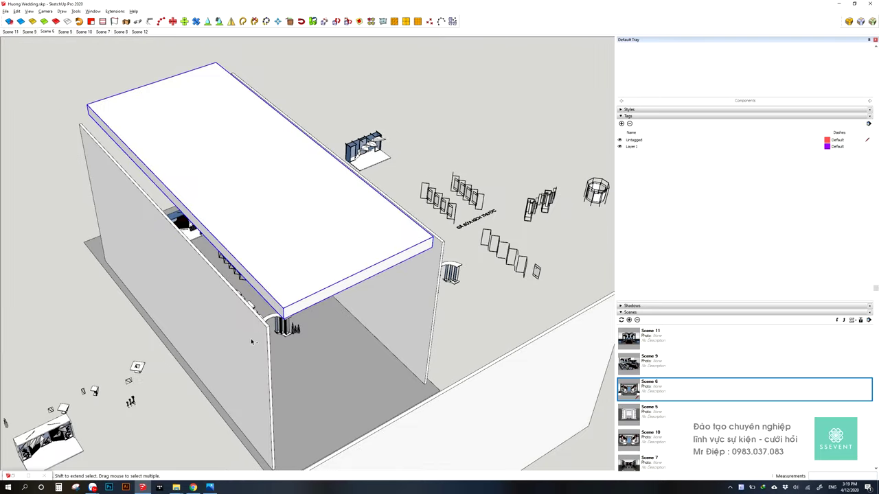
{"action": "left_click", "coordinate": [251, 341], "text": "shift"}
{"action": "left_click", "coordinate": [440, 388], "text": "shift"}
{"action": "left_click", "coordinate": [458, 403], "text": "shift"}
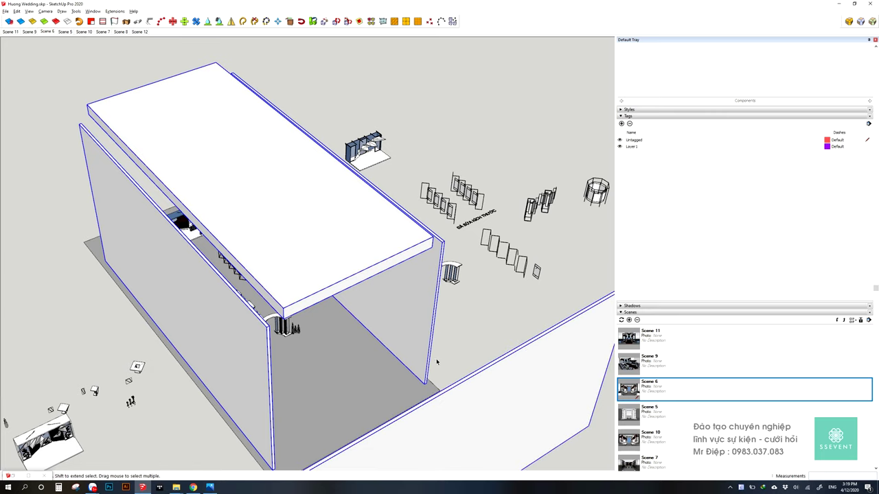
{"action": "key", "text": "h"}
{"action": "left_click", "coordinate": [5, 422]}
Zoom in and centre the stage above the entrance arch
{"action": "scroll", "coordinate": [219, 316], "scroll_direction": "up", "scroll_amount": 2}
{"action": "scroll", "coordinate": [220, 316], "scroll_direction": "up", "scroll_amount": 3}
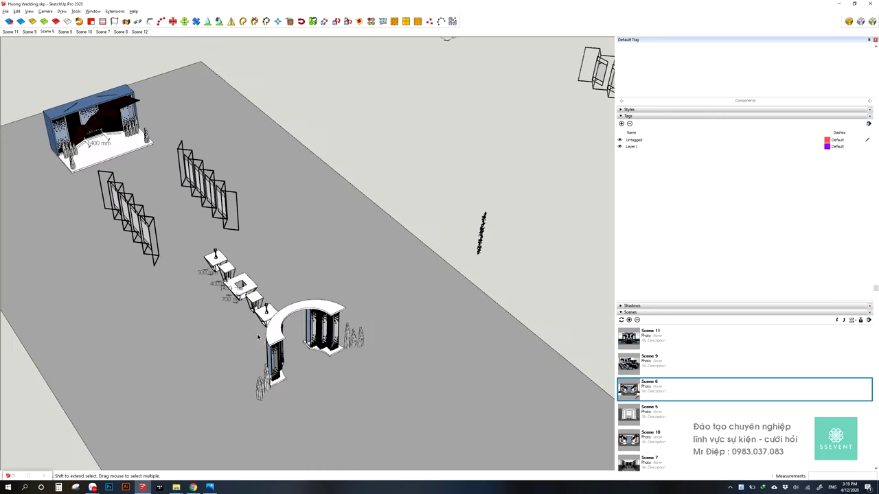
{"action": "scroll", "coordinate": [215, 318], "scroll_direction": "up", "scroll_amount": 2}
{"action": "scroll", "coordinate": [233, 310], "scroll_direction": "up", "scroll_amount": 3}
{"action": "scroll", "coordinate": [233, 311], "scroll_direction": "up", "scroll_amount": 2}
{"action": "mouse_move", "coordinate": [277, 337]}
{"action": "middle_mouse_down"}
{"action": "mouse_move", "coordinate": [199, 306]}
{"action": "mouse_move", "coordinate": [284, 342]}
{"action": "mouse_move", "coordinate": [330, 326]}
{"action": "mouse_move", "coordinate": [283, 320]}
{"action": "middle_mouse_up"}
{"action": "scroll", "coordinate": [298, 351], "scroll_direction": "up", "scroll_amount": 3}
{"action": "scroll", "coordinate": [296, 360], "scroll_direction": "up", "scroll_amount": 2}
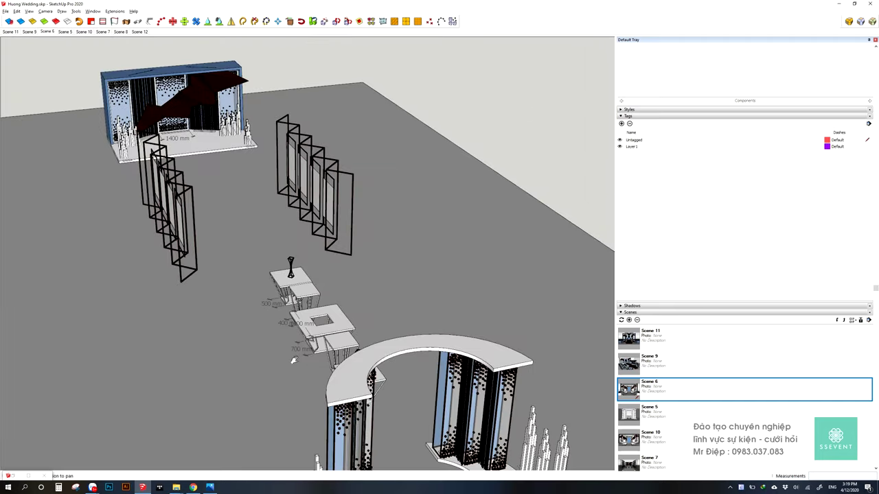
{"action": "scroll", "coordinate": [275, 367], "scroll_direction": "up", "scroll_amount": 2}
{"action": "scroll", "coordinate": [330, 345], "scroll_direction": "up", "scroll_amount": 2}
{"action": "scroll", "coordinate": [342, 375], "scroll_direction": "down", "scroll_amount": 3}
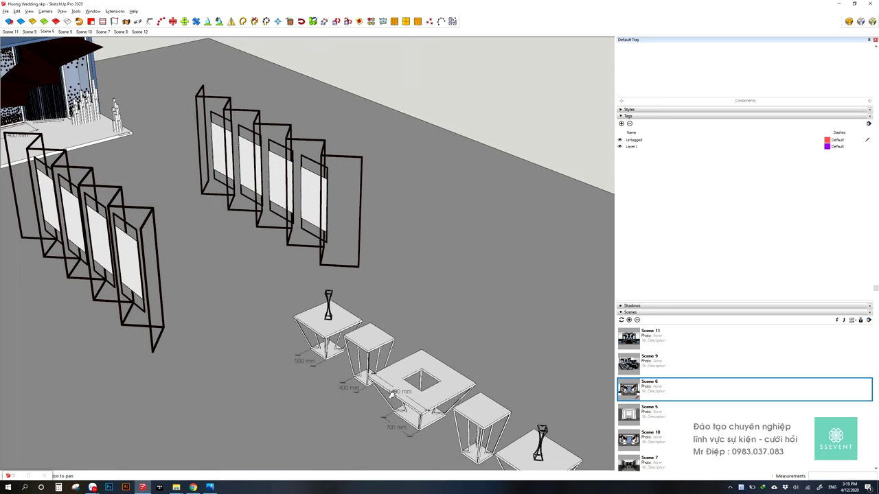
Pan across the photo panels and tables, then orbit to face the stage head-on
{"action": "mouse_move", "coordinate": [229, 322]}
{"action": "middle_mouse_down", "text": "shift"}
{"action": "mouse_move", "coordinate": [338, 374]}
{"action": "mouse_move", "coordinate": [295, 308]}
{"action": "mouse_move", "coordinate": [314, 176]}
{"action": "middle_mouse_up", "text": "shift"}
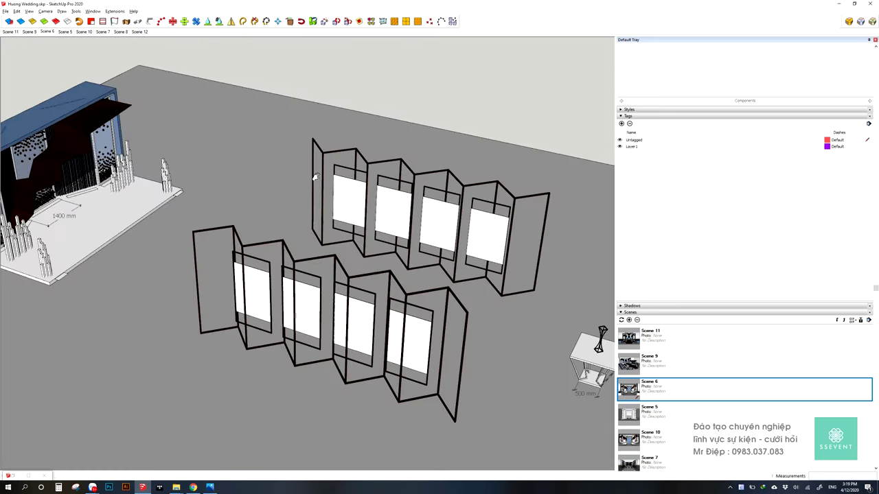
{"action": "scroll", "coordinate": [408, 297], "scroll_direction": "up", "scroll_amount": 3}
{"action": "mouse_move", "coordinate": [408, 298]}
{"action": "middle_mouse_down"}
{"action": "mouse_move", "coordinate": [365, 320]}
{"action": "mouse_move", "coordinate": [294, 276]}
{"action": "middle_mouse_up"}
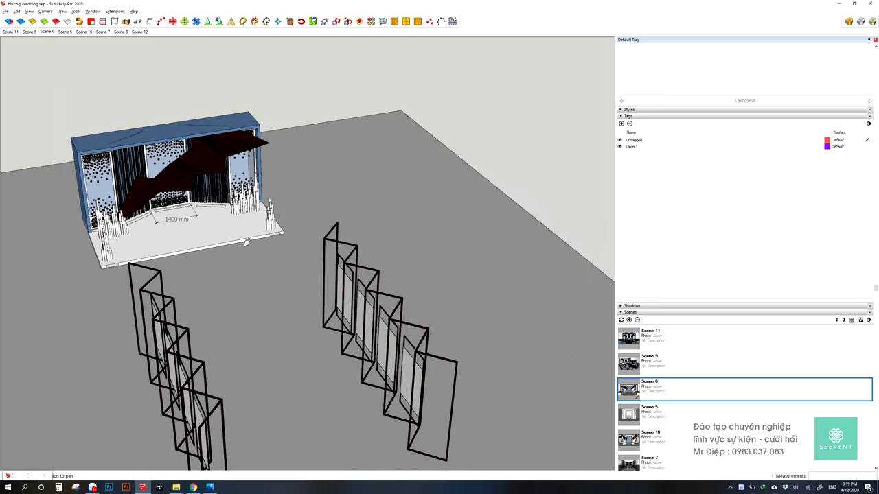
{"action": "scroll", "coordinate": [246, 242], "scroll_direction": "up", "scroll_amount": 3}
{"action": "scroll", "coordinate": [247, 242], "scroll_direction": "up", "scroll_amount": 1}
{"action": "scroll", "coordinate": [381, 307], "scroll_direction": "down", "scroll_amount": 2}
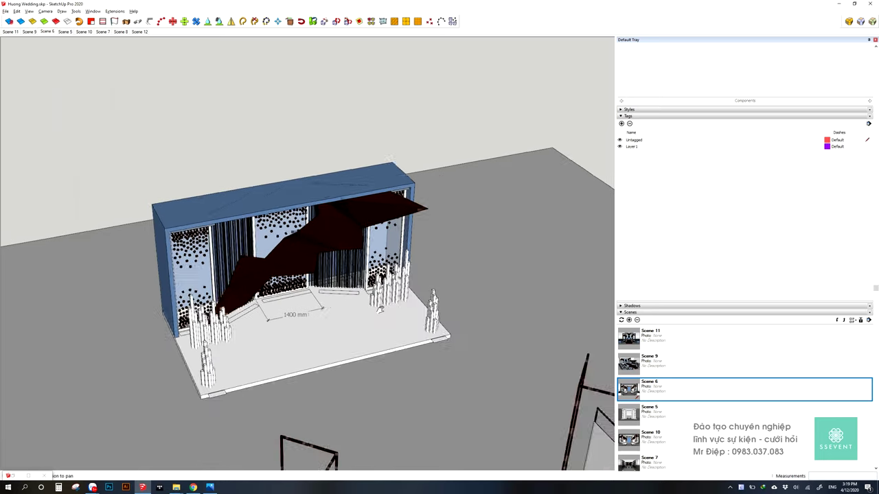
{"action": "scroll", "coordinate": [381, 307], "scroll_direction": "down", "scroll_amount": 2}
Switch to Photos and step through the 3.png, 4.jpg and 4.png renders
{"action": "left_click", "coordinate": [209, 487]}
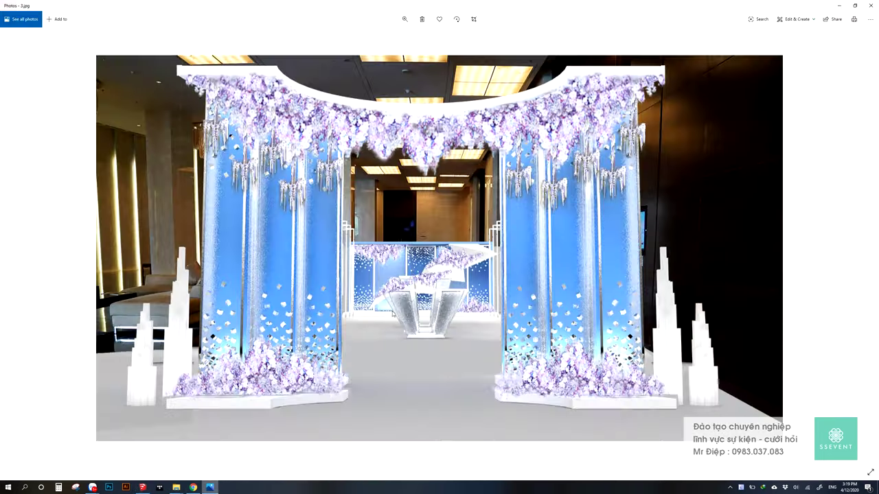
{"action": "key", "text": "Right"}
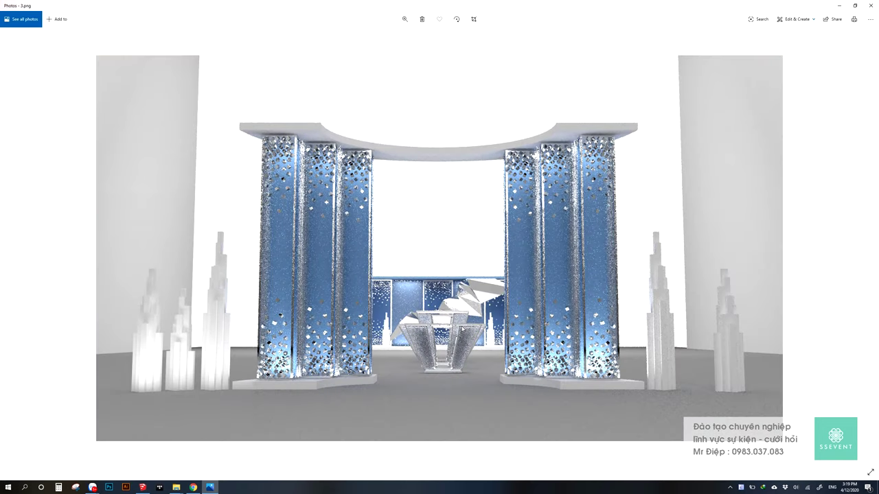
{"action": "key", "text": "Right"}
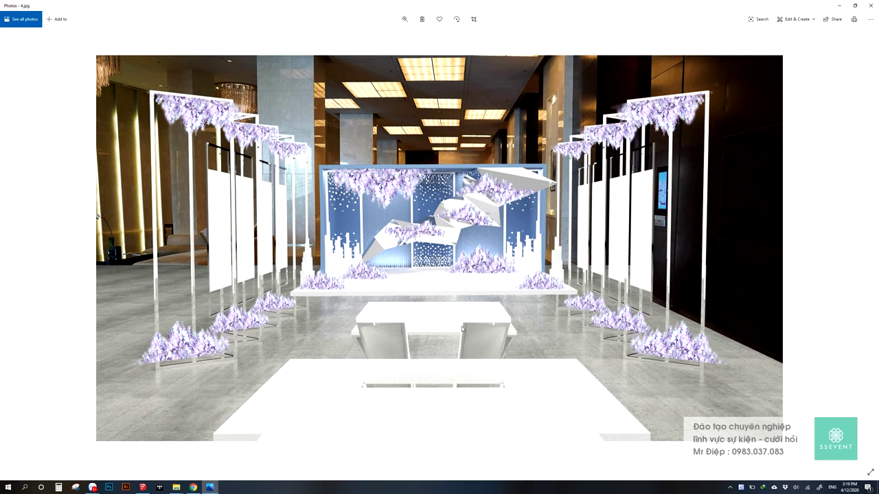
{"action": "key", "text": "Right"}
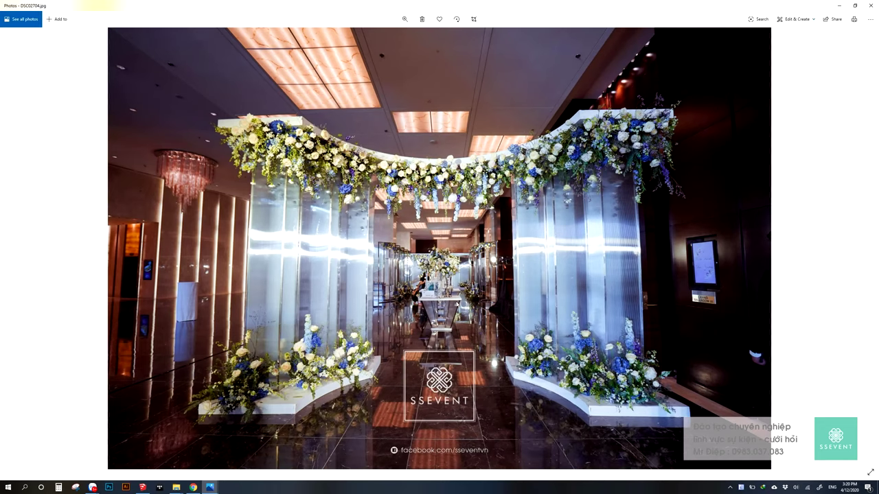
{"action": "mouse_move", "coordinate": [210, 487]}
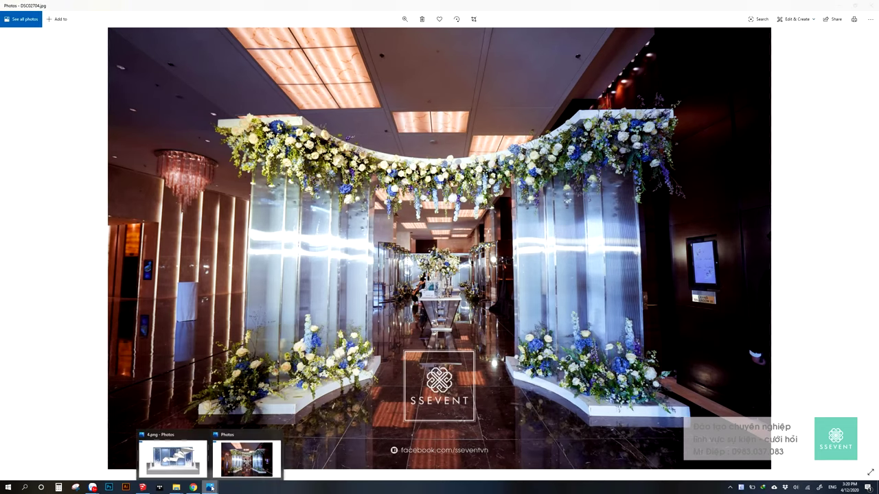
Move back through the renders to 3.jpg, then bring the DSC02704.jpg window forward
{"action": "left_click", "coordinate": [201, 471]}
{"action": "key", "text": "Right"}
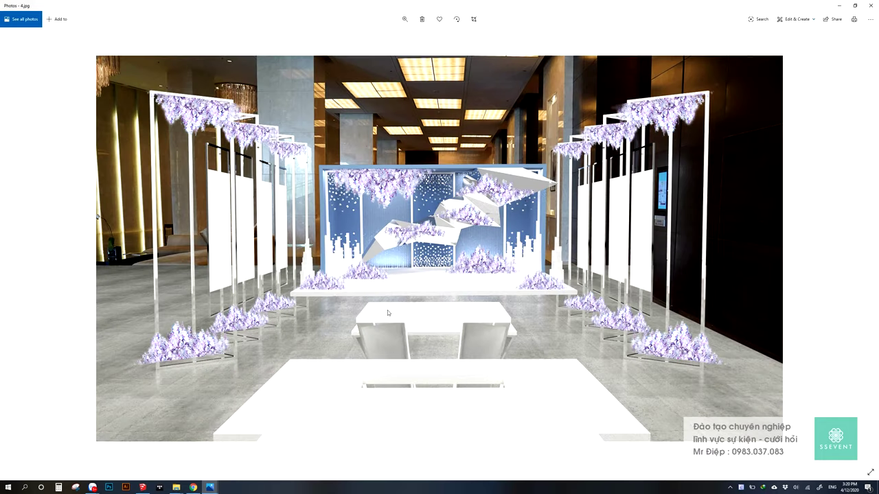
{"action": "key", "text": "Right"}
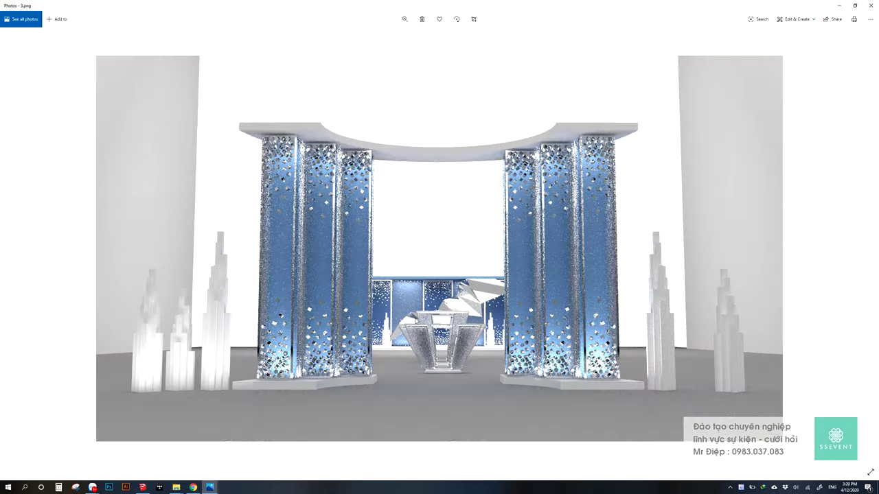
{"action": "key", "text": "Right"}
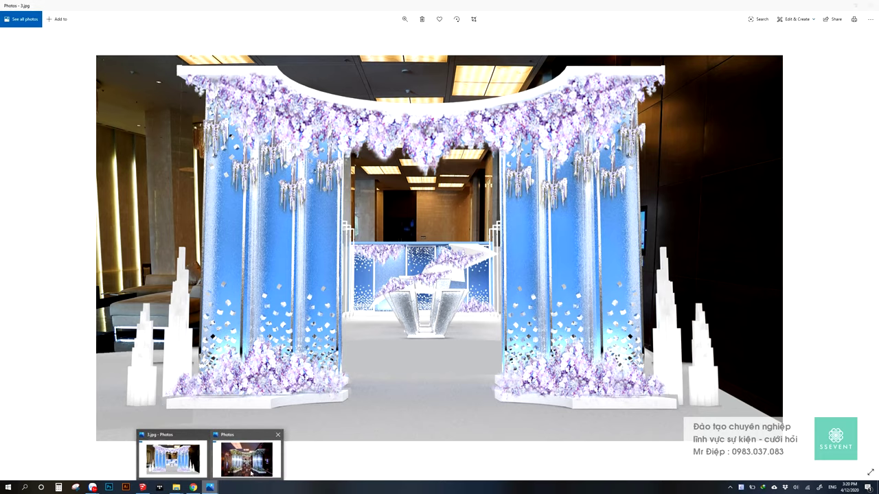
{"action": "left_click", "coordinate": [253, 471]}
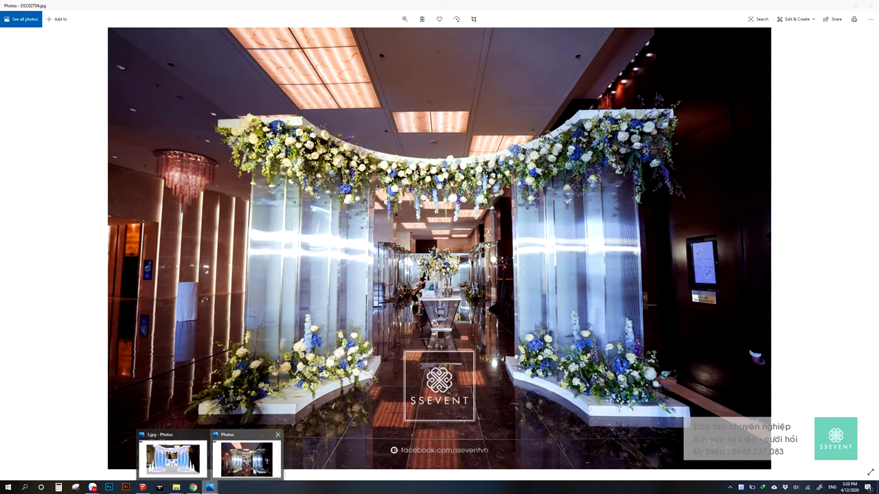
{"action": "left_click", "coordinate": [182, 464]}
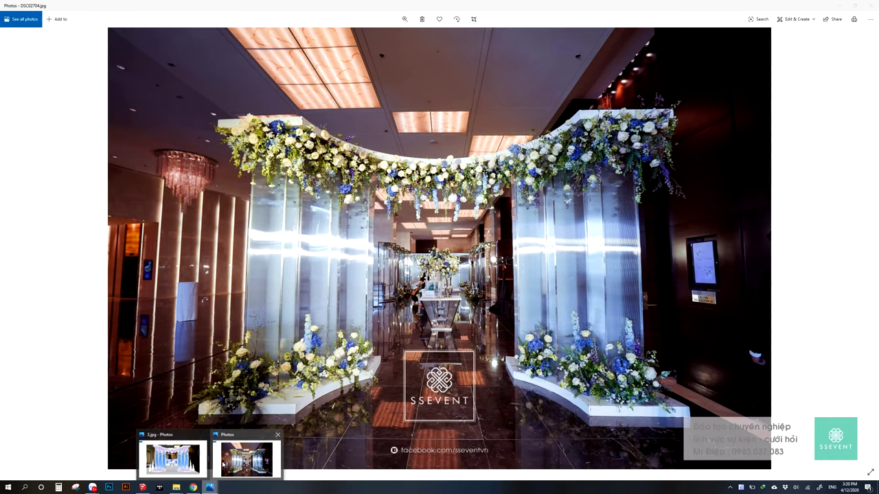
{"action": "left_click", "coordinate": [264, 462]}
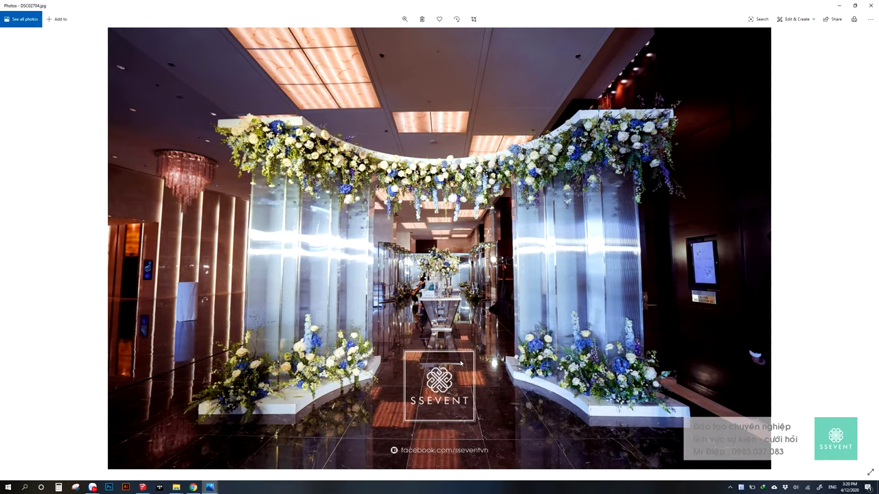
Browse event photos DSC02715 through DSC02741.jpg, then return to the SketchUp model
{"action": "key", "text": "Right"}
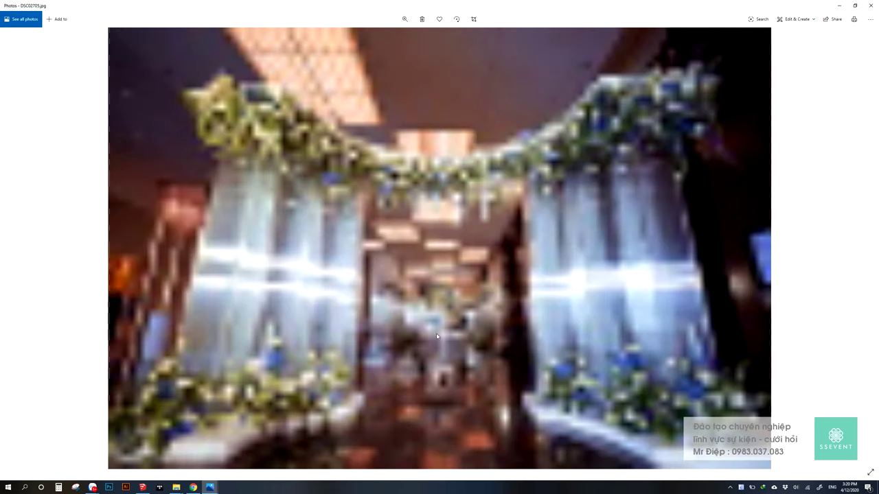
{"action": "key", "text": "Right"}
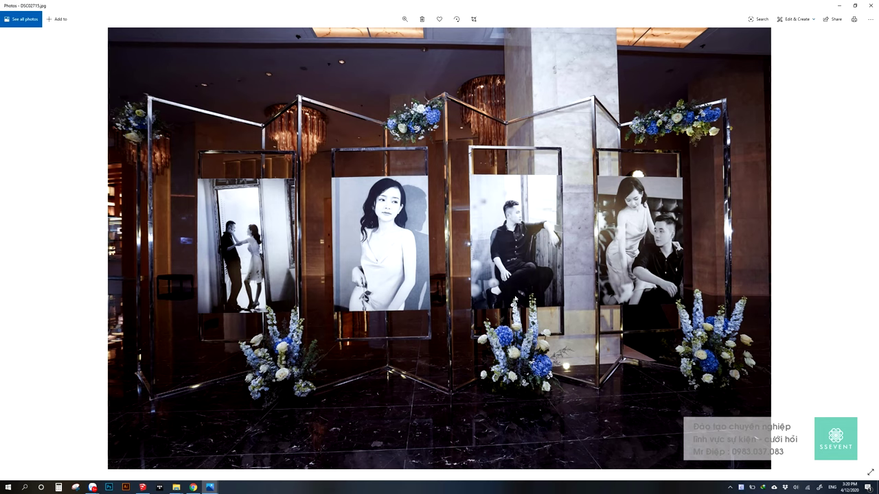
{"action": "key", "text": "Right"}
{"action": "key", "text": "Right"}
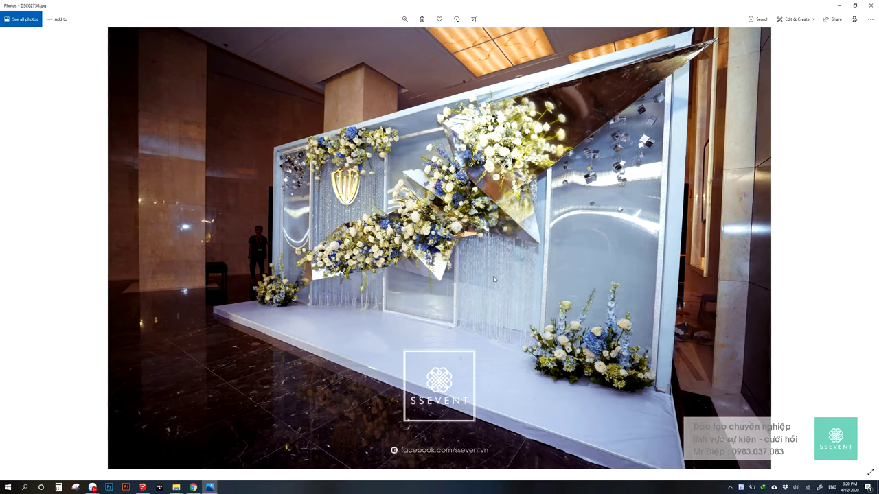
{"action": "key", "text": "Right"}
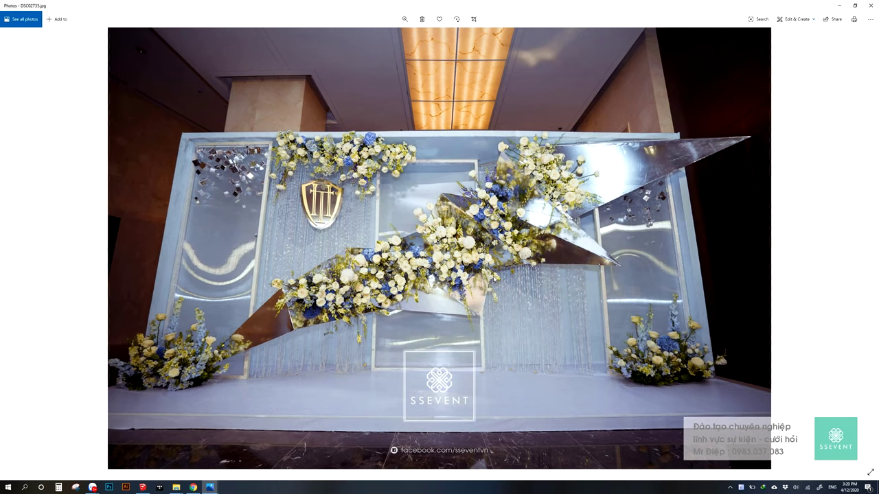
{"action": "key", "text": "Right"}
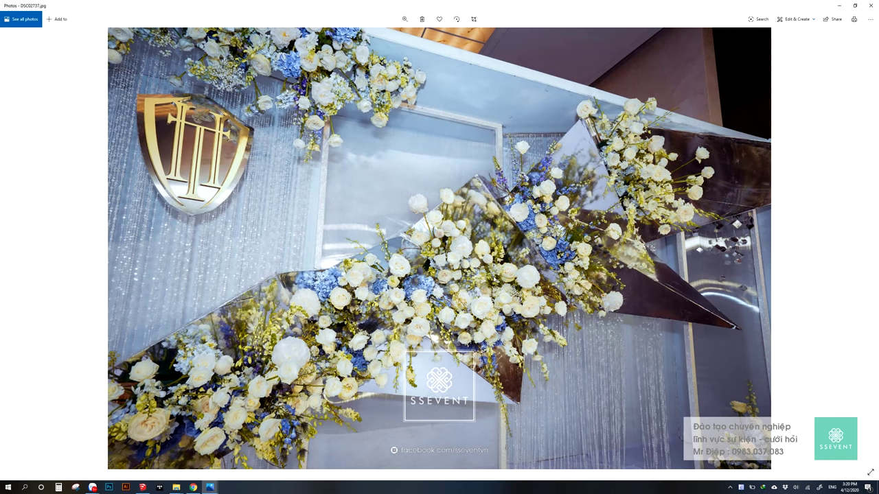
{"action": "key", "text": "Right"}
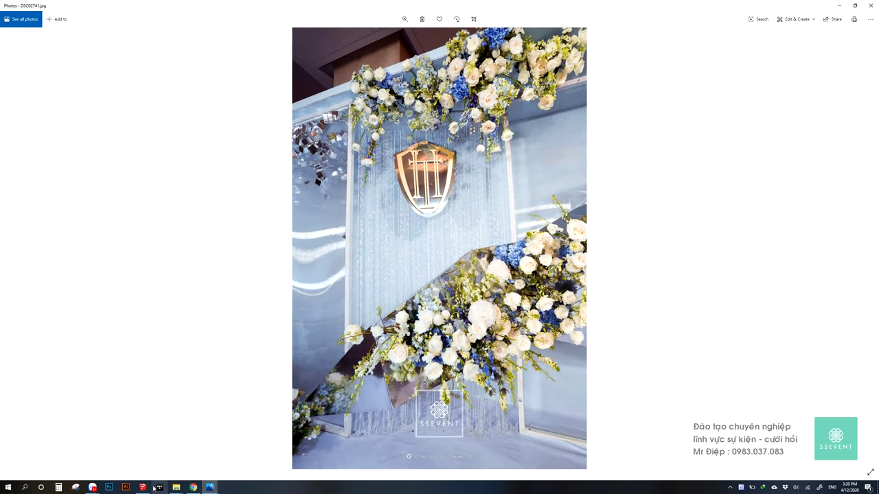
{"action": "left_click", "coordinate": [142, 487]}
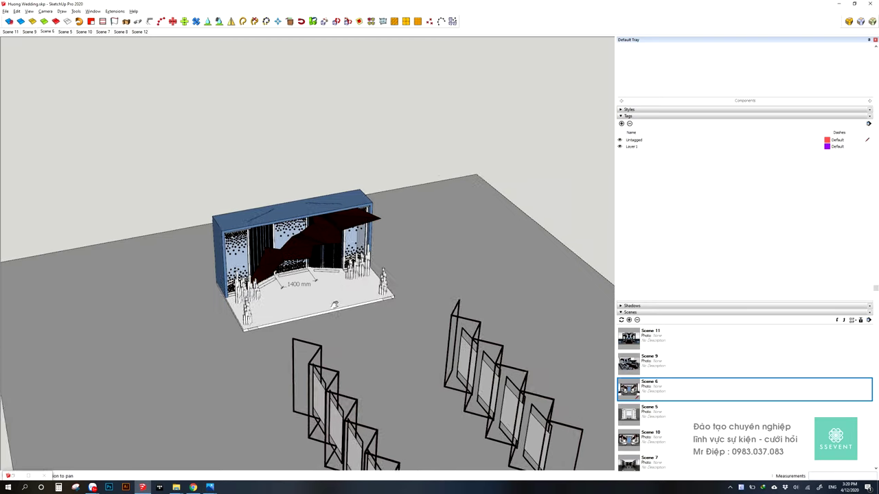
Walk and pan the camera around the stage, arch and frame panels
{"action": "left_click_drag", "start_coordinate": [374, 327], "coordinate": [296, 272]}
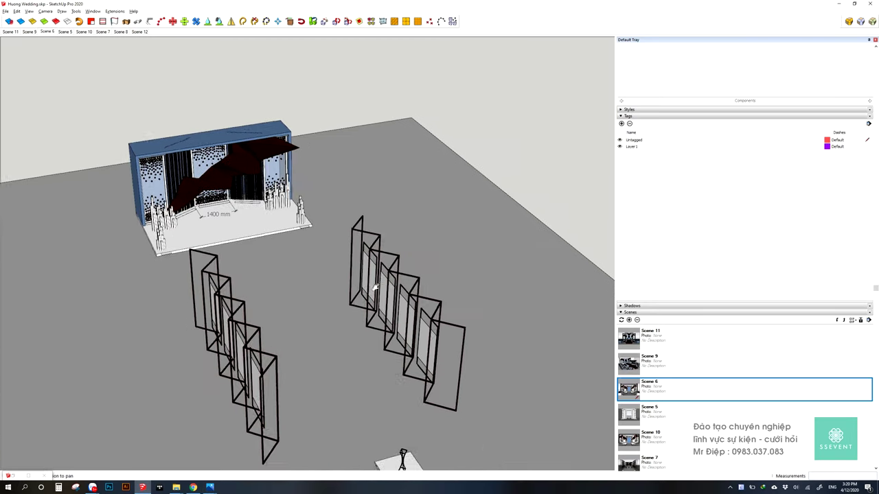
{"action": "mouse_move", "coordinate": [321, 305]}
{"action": "left_mouse_down"}
{"action": "mouse_move", "coordinate": [253, 291]}
{"action": "mouse_move", "coordinate": [270, 288]}
{"action": "mouse_move", "coordinate": [392, 363]}
{"action": "left_mouse_up"}
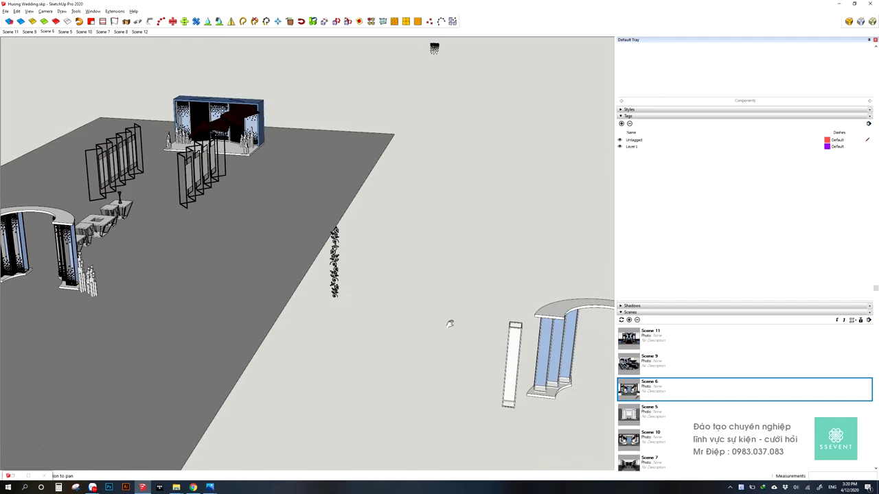
{"action": "left_click_drag", "start_coordinate": [466, 330], "coordinate": [362, 327]}
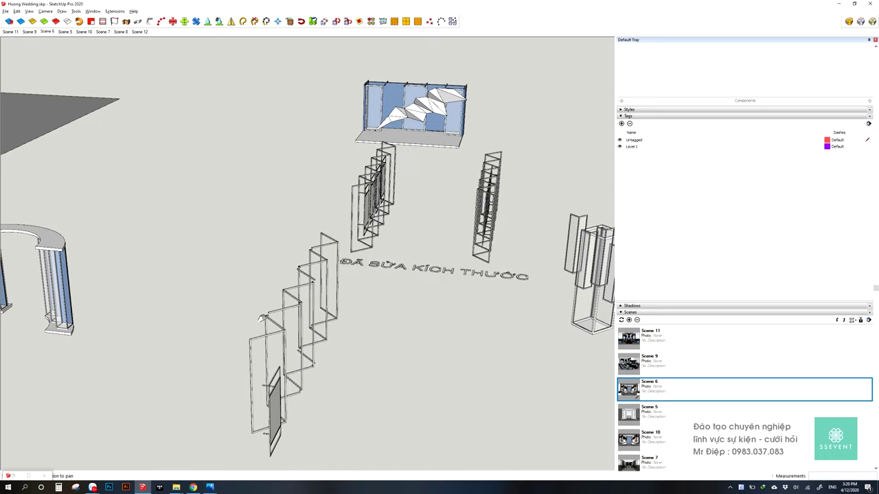
{"action": "left_click_drag", "start_coordinate": [225, 298], "coordinate": [407, 302]}
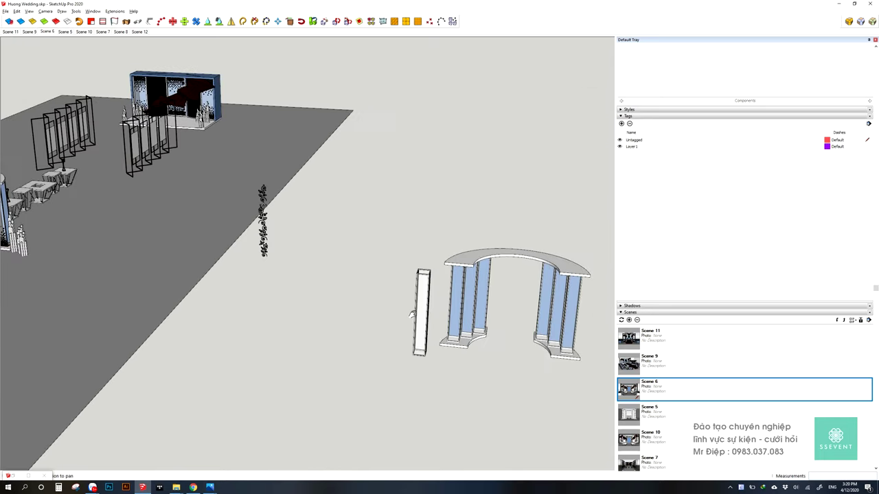
{"action": "left_click_drag", "start_coordinate": [233, 294], "coordinate": [344, 326]}
{"action": "middle_click_drag", "start_coordinate": [452, 357], "coordinate": [338, 336]}
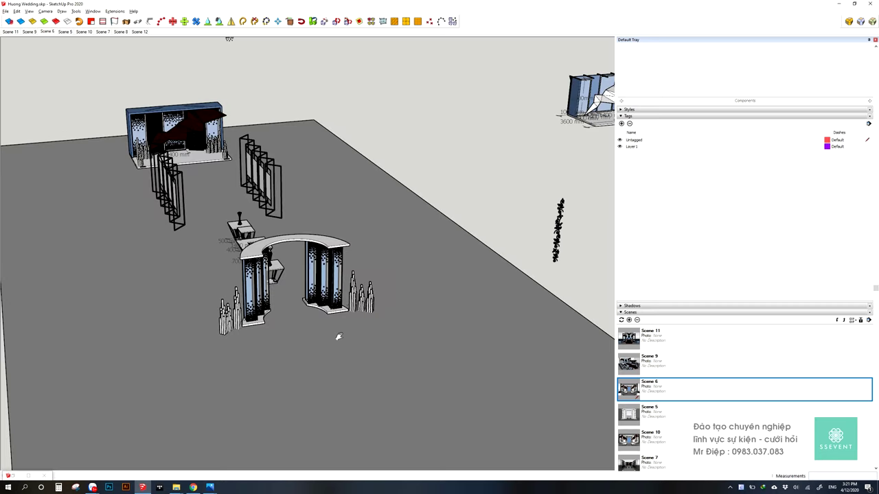
{"action": "mouse_move", "coordinate": [227, 281]}
{"action": "middle_mouse_down", "text": "shift"}
{"action": "mouse_move", "coordinate": [359, 308]}
{"action": "mouse_move", "coordinate": [362, 202]}
{"action": "middle_mouse_up", "text": "shift"}
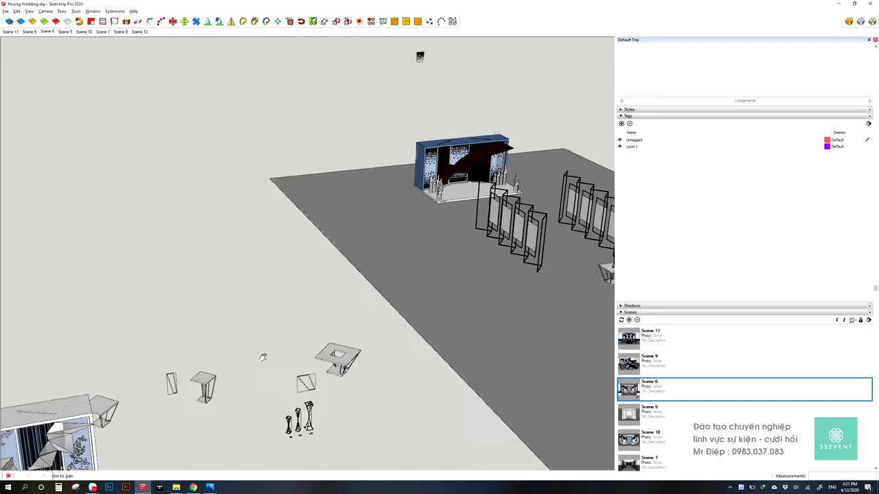
Pan over the arch, tables and stage area, orbiting to a new floor angle
{"action": "mouse_move", "coordinate": [412, 280]}
{"action": "middle_mouse_down", "text": "shift"}
{"action": "mouse_move", "coordinate": [449, 360]}
{"action": "mouse_move", "coordinate": [340, 275]}
{"action": "mouse_move", "coordinate": [395, 370]}
{"action": "mouse_move", "coordinate": [356, 339]}
{"action": "middle_mouse_up", "text": "shift"}
{"action": "mouse_move", "coordinate": [534, 340]}
{"action": "middle_mouse_down"}
{"action": "mouse_move", "coordinate": [325, 318]}
{"action": "mouse_move", "coordinate": [474, 331]}
{"action": "mouse_move", "coordinate": [133, 314]}
{"action": "mouse_move", "coordinate": [378, 399]}
{"action": "mouse_move", "coordinate": [327, 419]}
{"action": "mouse_move", "coordinate": [373, 334]}
{"action": "mouse_move", "coordinate": [428, 295]}
{"action": "middle_mouse_up"}
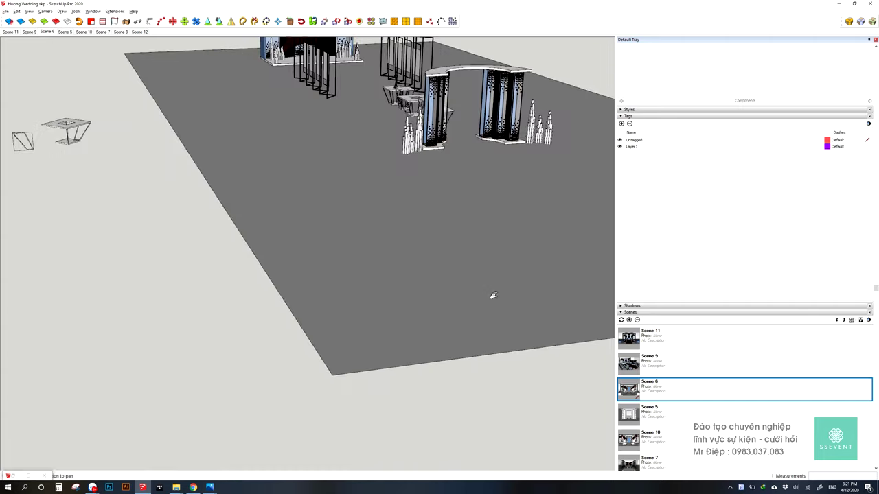
{"action": "mouse_move", "coordinate": [493, 296]}
{"action": "middle_mouse_down"}
{"action": "mouse_move", "coordinate": [306, 279]}
{"action": "mouse_move", "coordinate": [451, 320]}
{"action": "middle_mouse_up"}
{"action": "scroll", "coordinate": [323, 322], "scroll_direction": "up", "scroll_amount": 2}
{"action": "scroll", "coordinate": [322, 318], "scroll_direction": "up", "scroll_amount": 2}
{"action": "scroll", "coordinate": [421, 300], "scroll_direction": "down", "scroll_amount": 2}
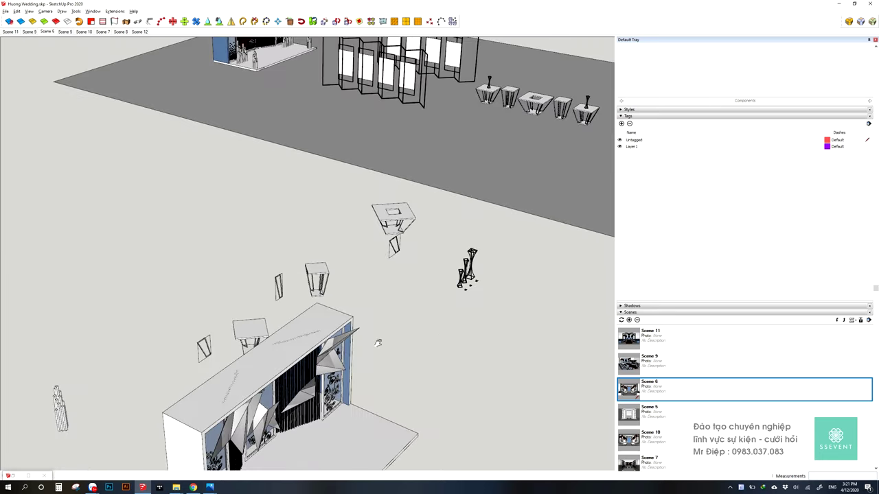
Orbit to the stage front, then zoom out to an overview of the whole hall
{"action": "mouse_move", "coordinate": [378, 341]}
{"action": "middle_mouse_down"}
{"action": "mouse_move", "coordinate": [395, 277]}
{"action": "mouse_move", "coordinate": [177, 359]}
{"action": "mouse_move", "coordinate": [346, 263]}
{"action": "mouse_move", "coordinate": [457, 243]}
{"action": "mouse_move", "coordinate": [347, 295]}
{"action": "middle_mouse_up"}
{"action": "scroll", "coordinate": [330, 316], "scroll_direction": "down", "scroll_amount": 2}
{"action": "scroll", "coordinate": [275, 330], "scroll_direction": "down", "scroll_amount": 2}
{"action": "scroll", "coordinate": [309, 340], "scroll_direction": "down", "scroll_amount": 2}
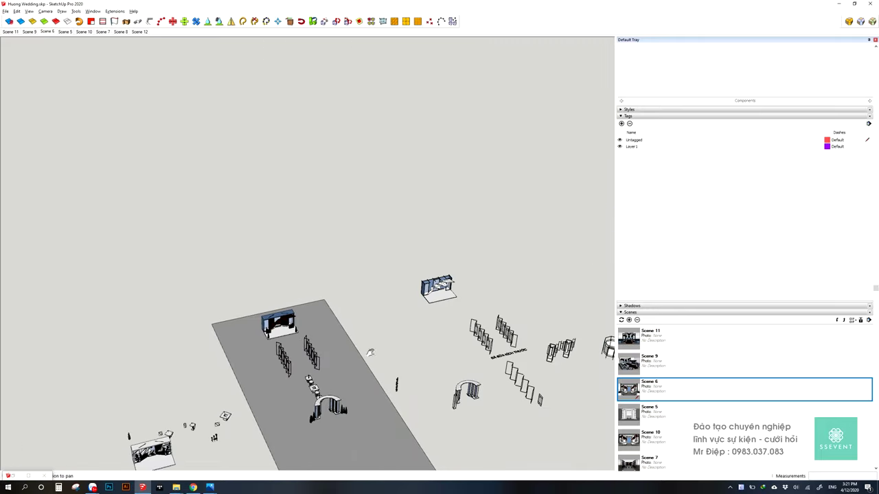
{"action": "scroll", "coordinate": [318, 344], "scroll_direction": "down", "scroll_amount": 2}
{"action": "scroll", "coordinate": [165, 364], "scroll_direction": "down", "scroll_amount": 2}
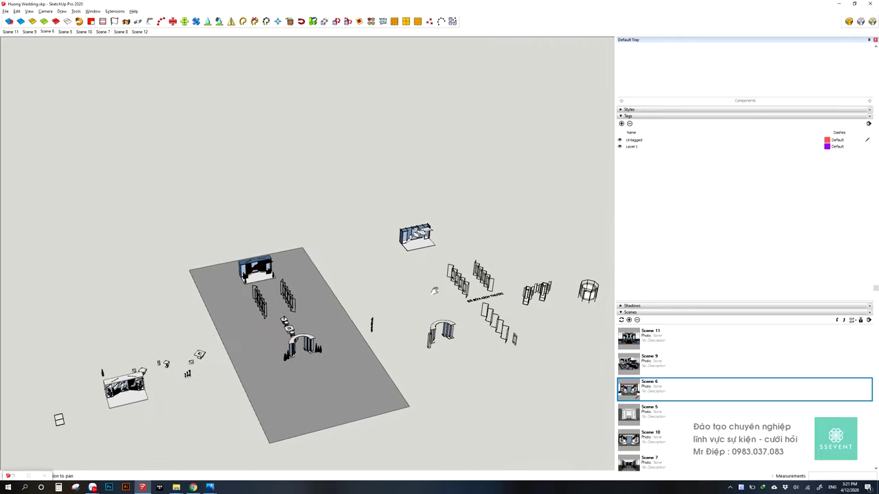
{"action": "mouse_move", "coordinate": [164, 364]}
{"action": "middle_mouse_down"}
{"action": "mouse_move", "coordinate": [195, 353]}
{"action": "mouse_move", "coordinate": [333, 342]}
{"action": "middle_mouse_up"}
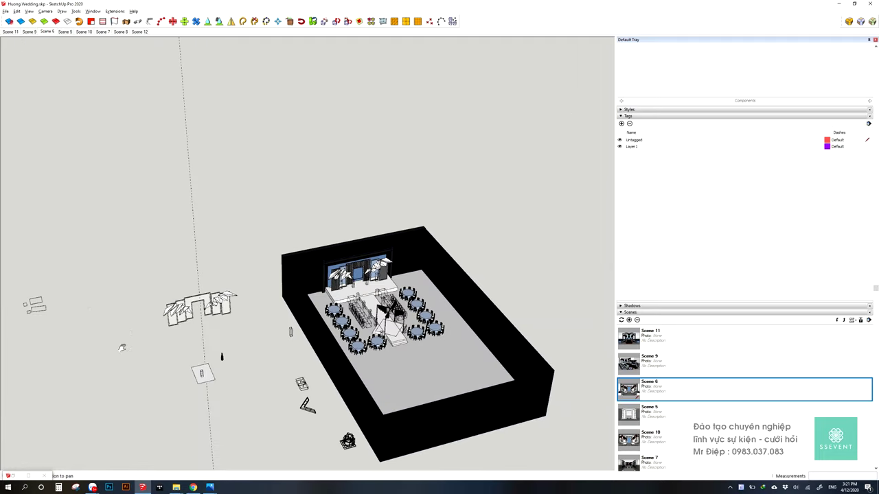
Centre the black-walled hall and start zooming toward the stage area
{"action": "middle_click_drag", "start_coordinate": [123, 348], "coordinate": [223, 378], "text": "shift"}
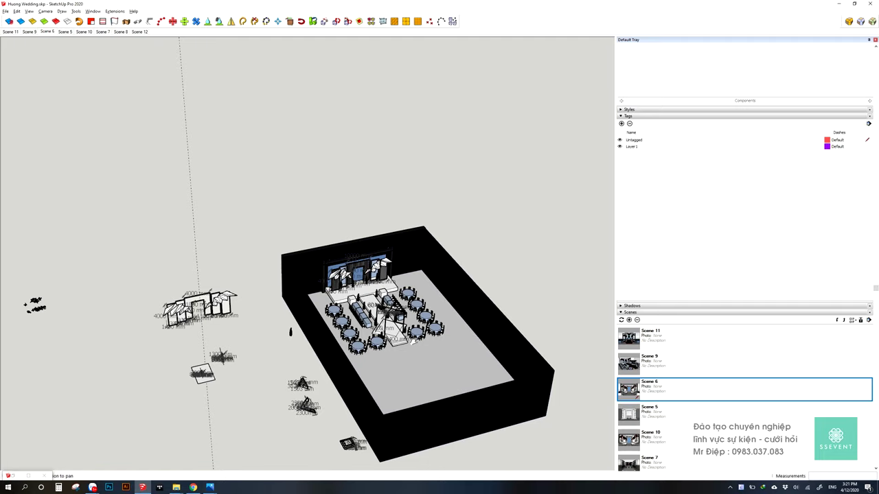
{"action": "scroll", "coordinate": [422, 225], "scroll_direction": "up", "scroll_amount": 3}
{"action": "scroll", "coordinate": [345, 383], "scroll_direction": "up", "scroll_amount": 2}
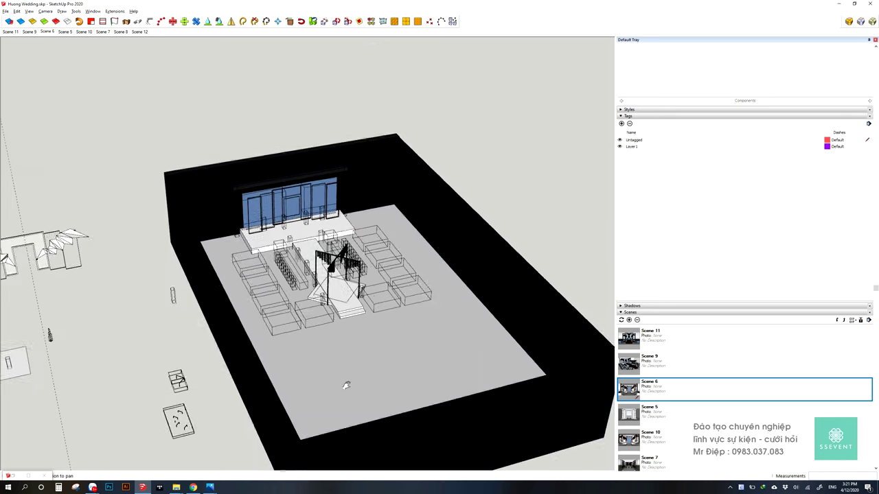
{"action": "scroll", "coordinate": [346, 382], "scroll_direction": "up", "scroll_amount": 1}
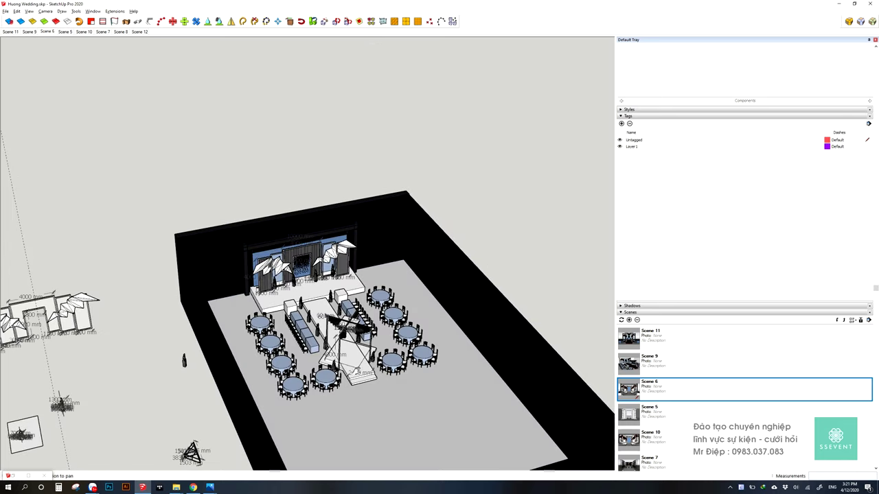
{"action": "scroll", "coordinate": [338, 382], "scroll_direction": "up", "scroll_amount": 2}
{"action": "scroll", "coordinate": [338, 382], "scroll_direction": "up", "scroll_amount": 2}
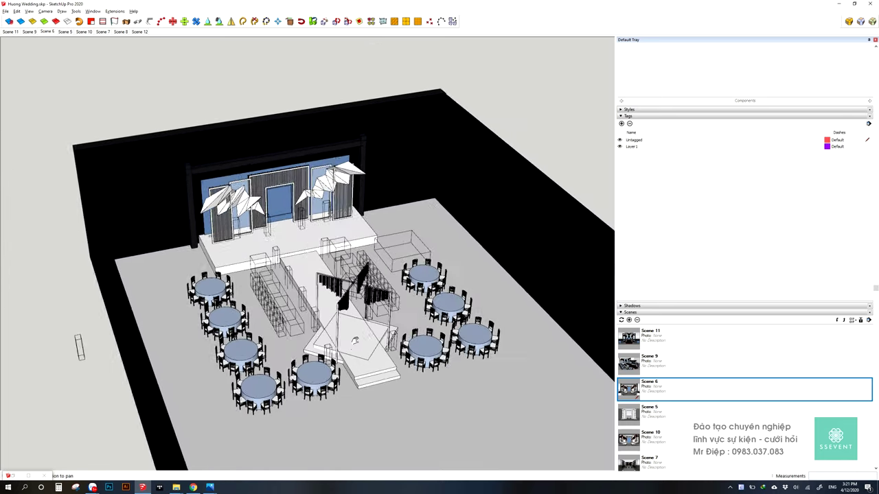
{"action": "scroll", "coordinate": [344, 363], "scroll_direction": "up", "scroll_amount": 2}
Zoom closer, orbit and pan across the central canopy and runway among the tables
{"action": "scroll", "coordinate": [355, 341], "scroll_direction": "up", "scroll_amount": 2}
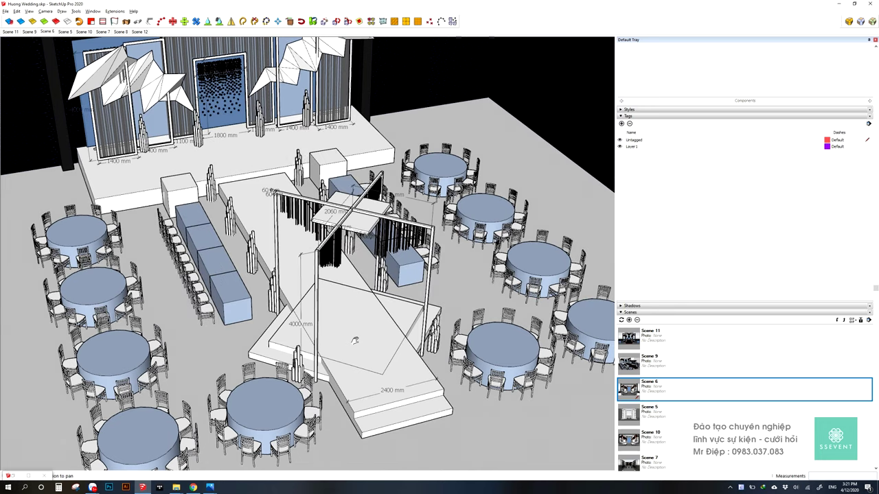
{"action": "scroll", "coordinate": [360, 357], "scroll_direction": "up", "scroll_amount": 2}
{"action": "scroll", "coordinate": [385, 395], "scroll_direction": "up", "scroll_amount": 2}
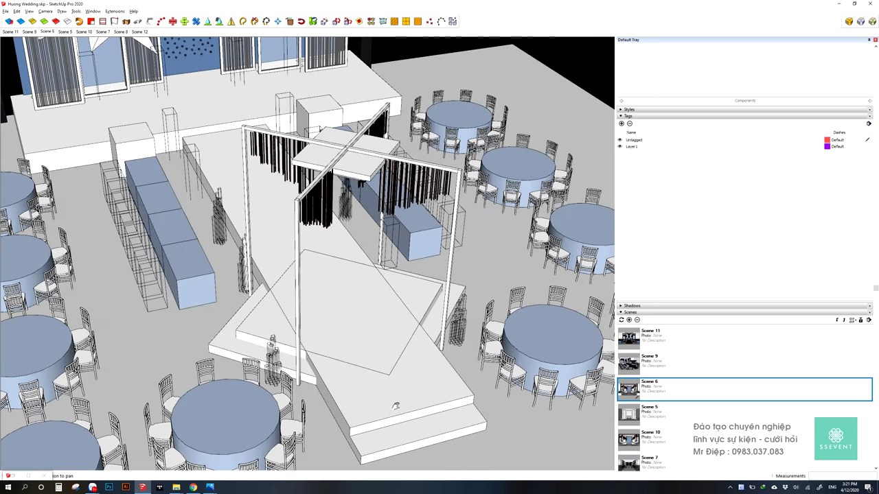
{"action": "scroll", "coordinate": [395, 405], "scroll_direction": "up", "scroll_amount": 2}
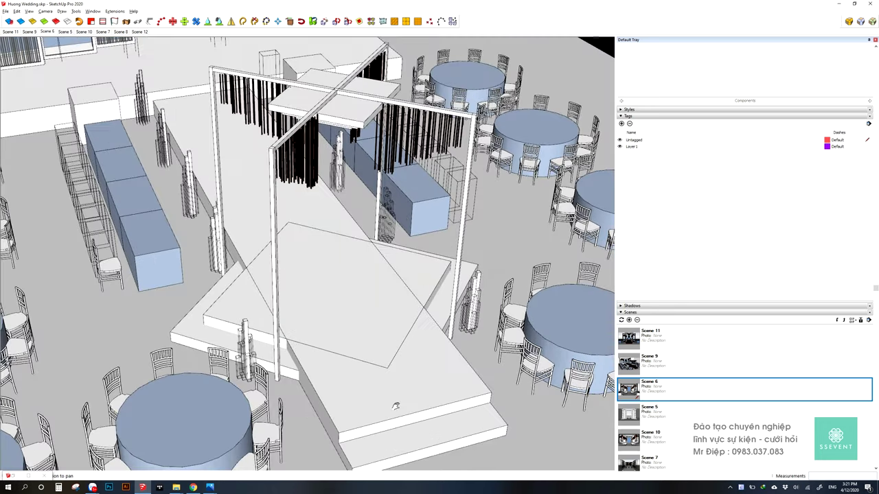
{"action": "scroll", "coordinate": [395, 406], "scroll_direction": "down", "scroll_amount": 1}
{"action": "scroll", "coordinate": [237, 312], "scroll_direction": "up", "scroll_amount": 2}
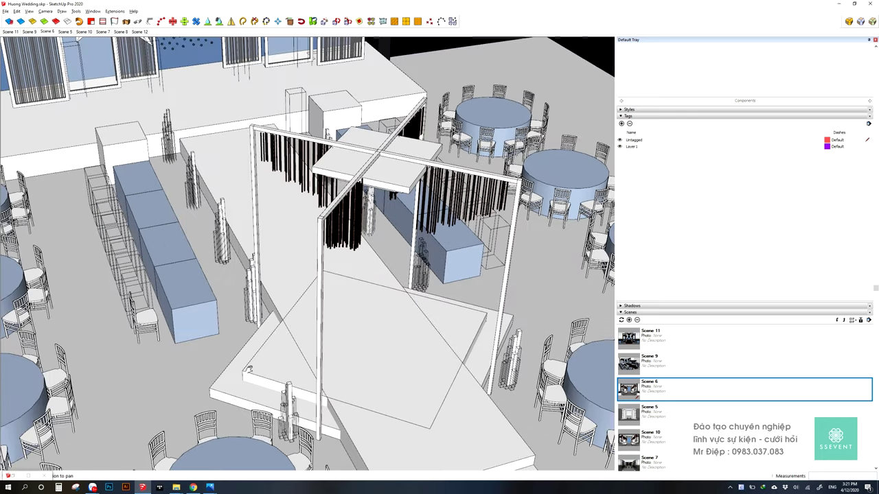
{"action": "scroll", "coordinate": [274, 371], "scroll_direction": "up", "scroll_amount": 2}
{"action": "middle_click_drag", "start_coordinate": [308, 373], "coordinate": [323, 371]}
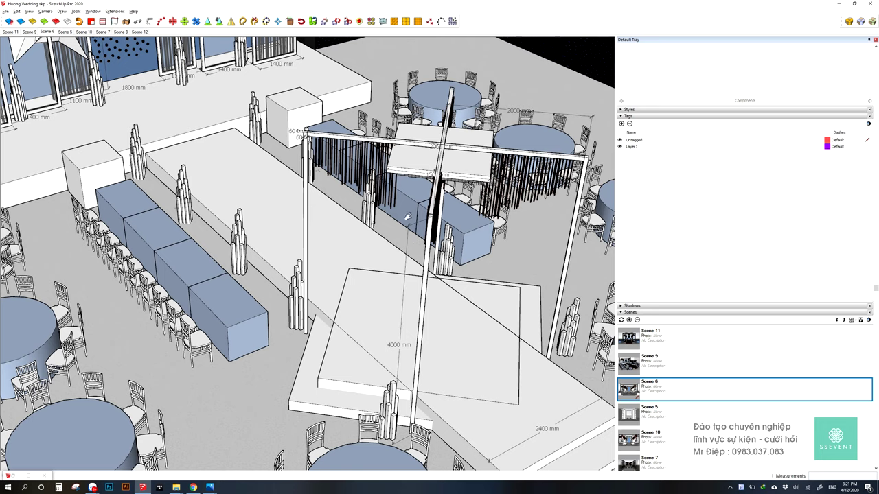
{"action": "mouse_move", "coordinate": [448, 166]}
{"action": "middle_mouse_down", "text": "shift"}
{"action": "mouse_move", "coordinate": [380, 239]}
{"action": "mouse_move", "coordinate": [389, 316]}
{"action": "mouse_move", "coordinate": [249, 293]}
{"action": "mouse_move", "coordinate": [321, 318]}
{"action": "middle_mouse_up", "text": "shift"}
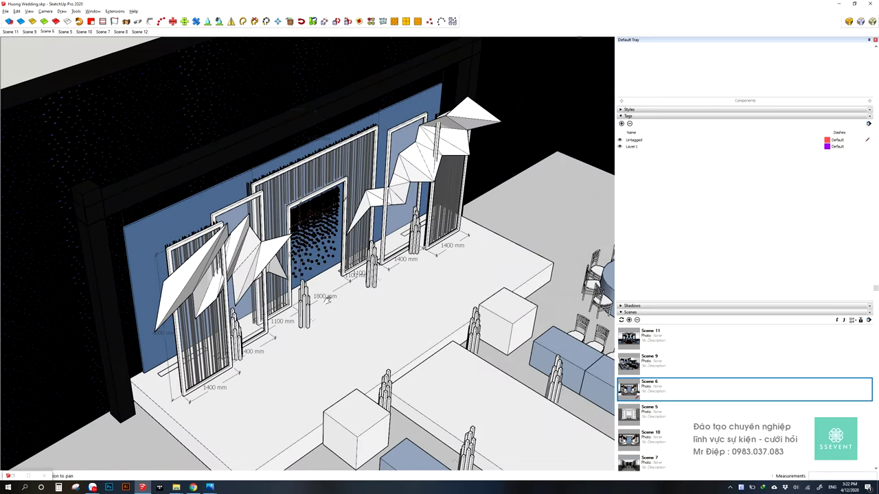
Orbit down until the stage backdrop faces the viewer, showing the 1800 mm doorway between 1100 mm panels
{"action": "middle_click_drag", "start_coordinate": [310, 338], "coordinate": [252, 340]}
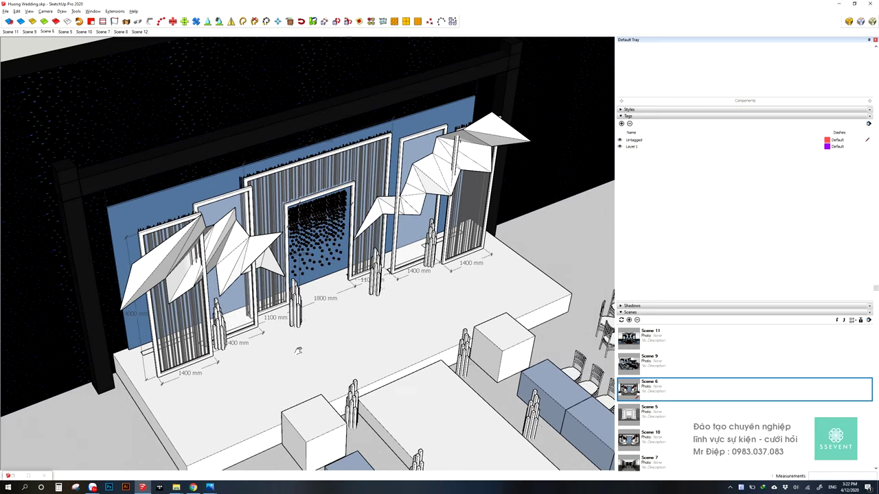
{"action": "middle_click_drag", "start_coordinate": [298, 350], "coordinate": [344, 305]}
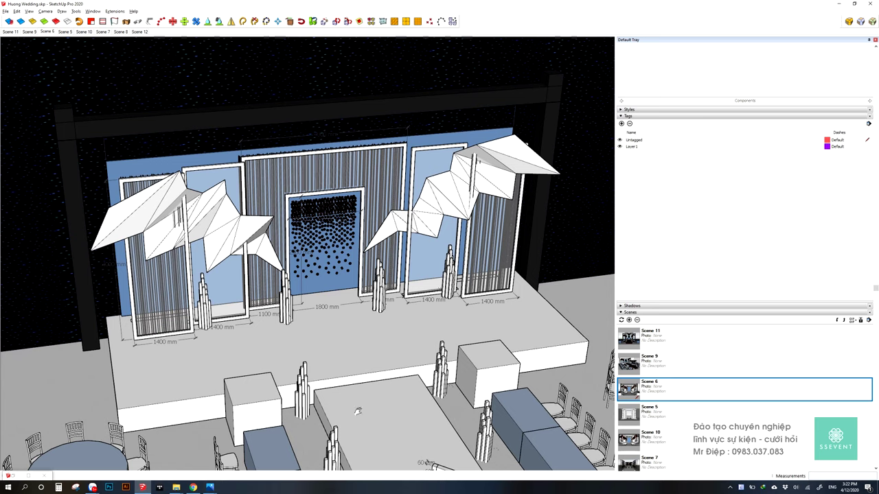
Dismiss the Start menu and zoom in on the central bead-curtain doorway panel
{"action": "left_click", "coordinate": [8, 487]}
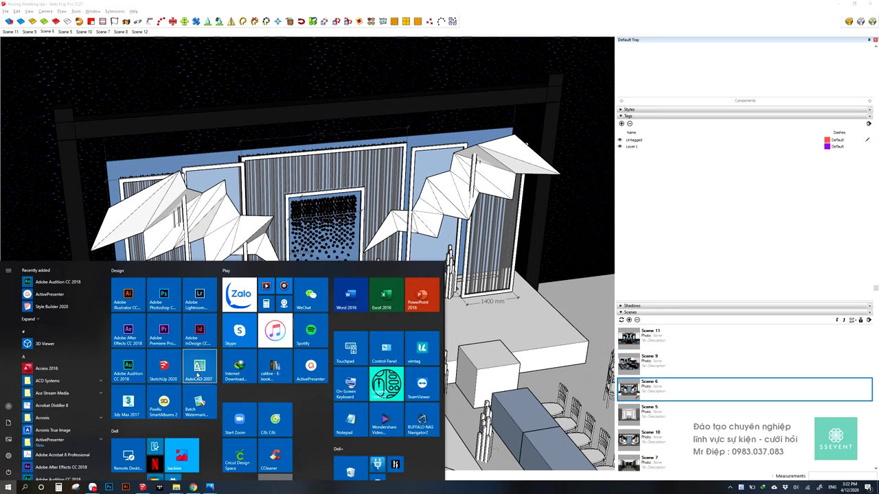
{"action": "left_click", "coordinate": [565, 359]}
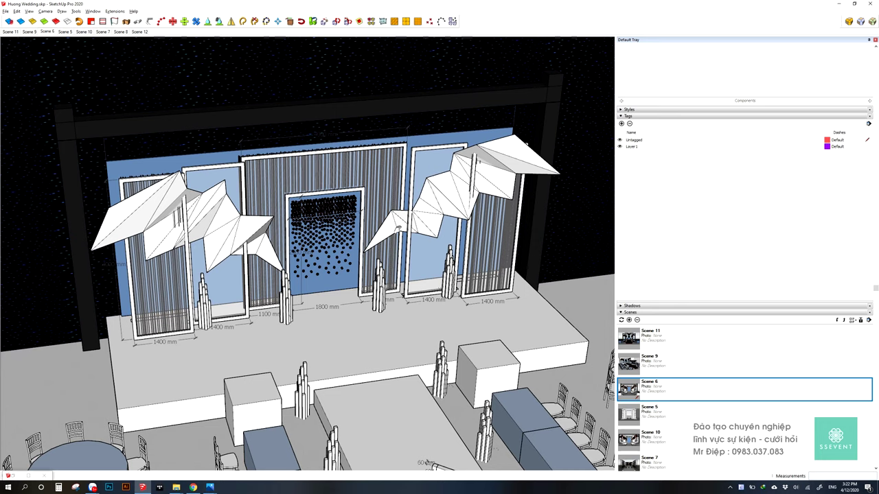
{"action": "scroll", "coordinate": [421, 307], "scroll_direction": "up", "scroll_amount": 3}
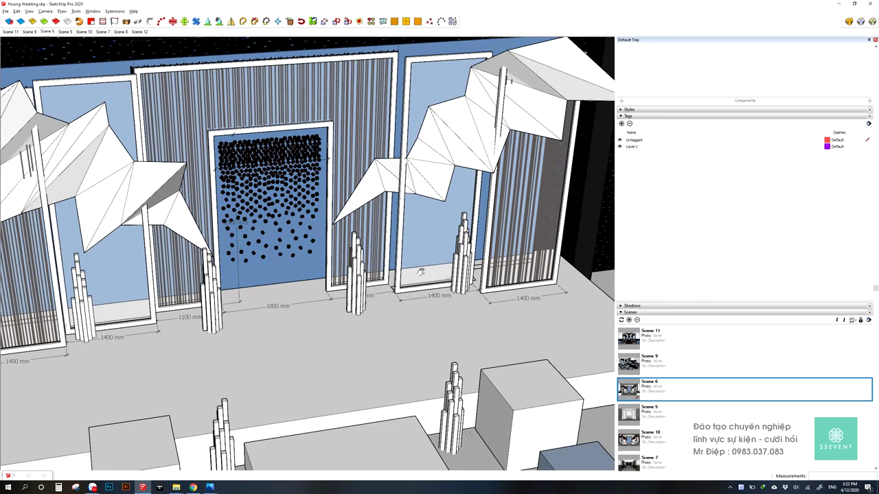
{"action": "scroll", "coordinate": [409, 299], "scroll_direction": "up", "scroll_amount": 2}
{"action": "scroll", "coordinate": [400, 302], "scroll_direction": "up", "scroll_amount": 1}
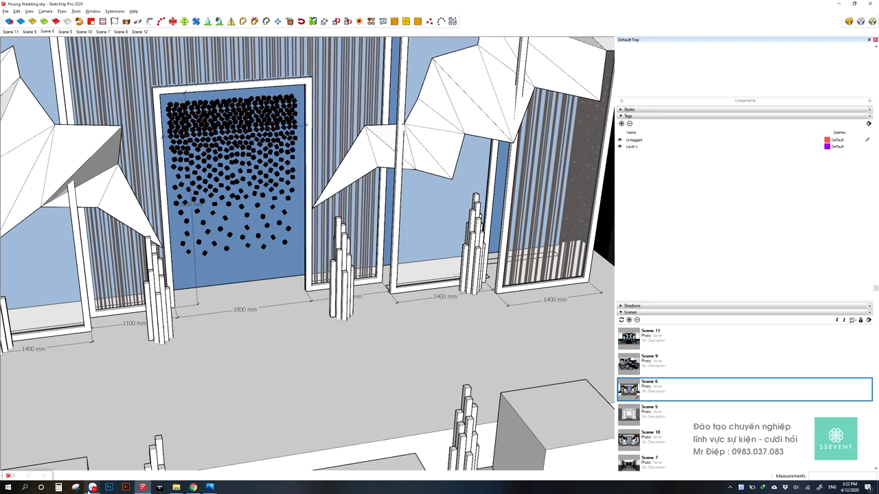
{"action": "mouse_move", "coordinate": [92, 488]}
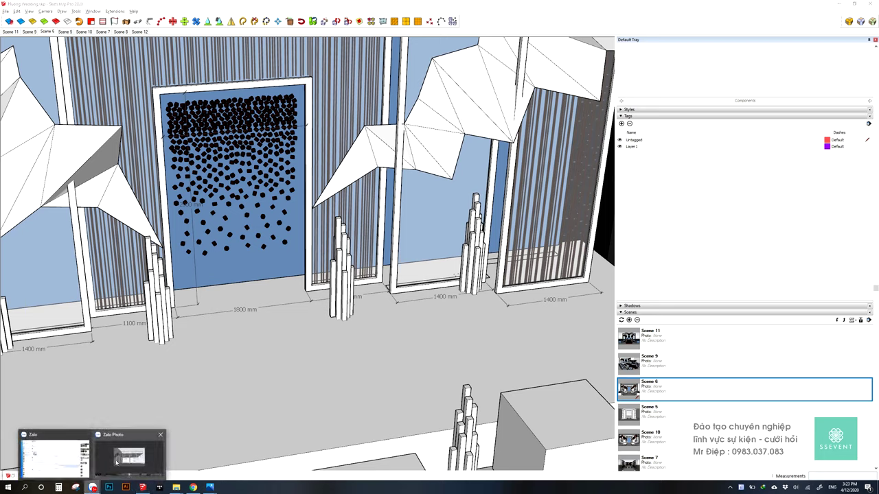
Switch to Zalo Photo and scroll through the design photo filmstrip
{"action": "left_click", "coordinate": [122, 457]}
{"action": "scroll", "coordinate": [432, 446], "scroll_direction": "down", "scroll_amount": 3}
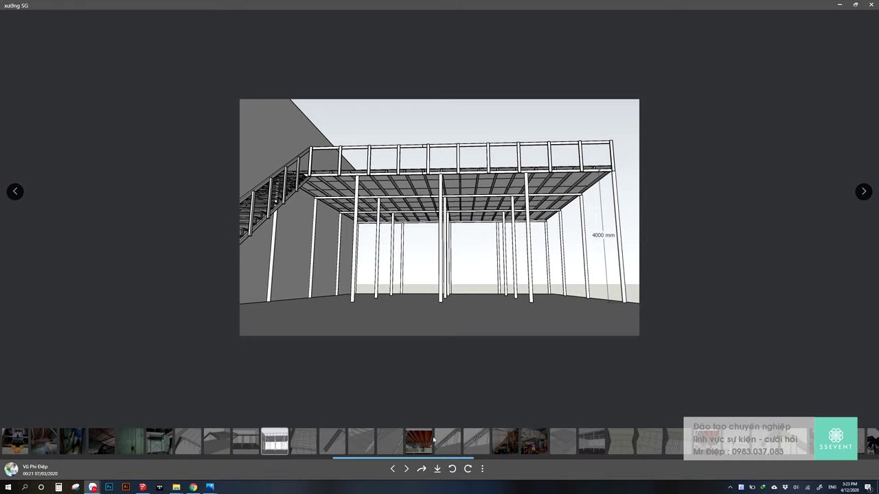
{"action": "scroll", "coordinate": [432, 446], "scroll_direction": "down", "scroll_amount": 3}
{"action": "scroll", "coordinate": [431, 446], "scroll_direction": "down", "scroll_amount": 3}
{"action": "scroll", "coordinate": [432, 446], "scroll_direction": "down", "scroll_amount": 3}
{"action": "scroll", "coordinate": [432, 446], "scroll_direction": "up", "scroll_amount": 3}
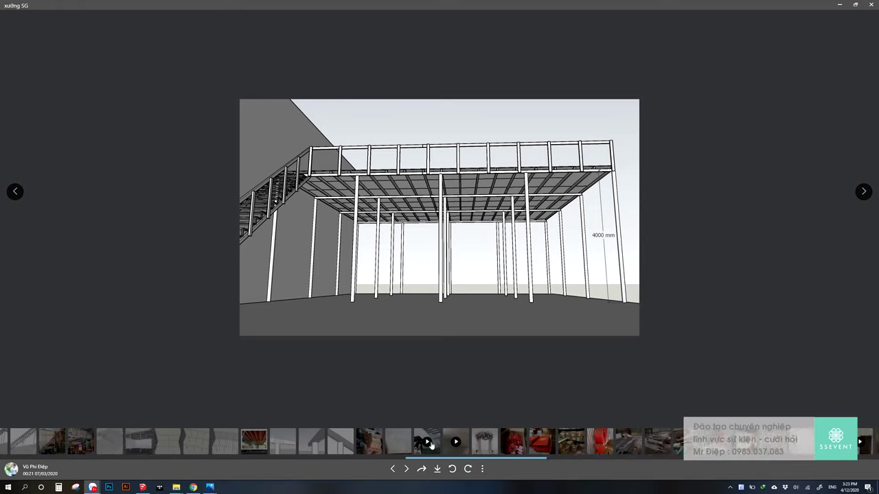
{"action": "scroll", "coordinate": [431, 446], "scroll_direction": "up", "scroll_amount": 3}
{"action": "scroll", "coordinate": [430, 448], "scroll_direction": "up", "scroll_amount": 3}
{"action": "scroll", "coordinate": [429, 450], "scroll_direction": "up", "scroll_amount": 3}
{"action": "scroll", "coordinate": [428, 449], "scroll_direction": "up", "scroll_amount": 3}
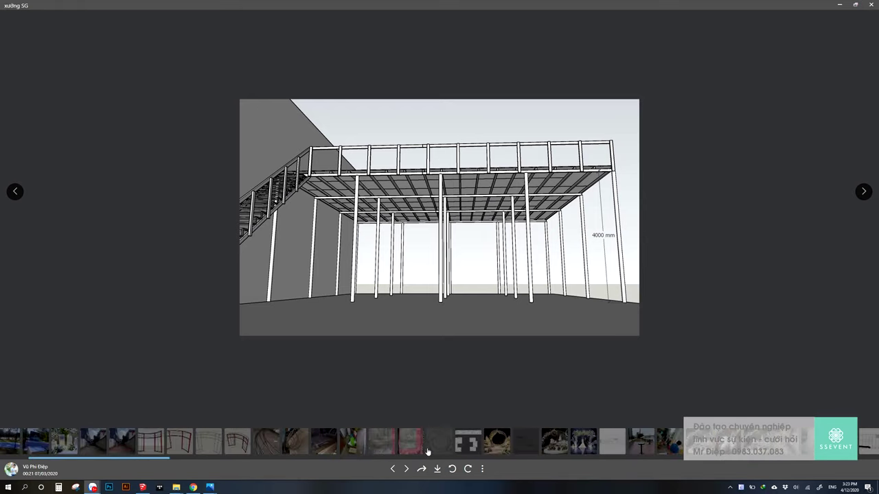
{"action": "scroll", "coordinate": [428, 449], "scroll_direction": "up", "scroll_amount": 3}
{"action": "scroll", "coordinate": [428, 448], "scroll_direction": "up", "scroll_amount": 3}
{"action": "scroll", "coordinate": [428, 446], "scroll_direction": "up", "scroll_amount": 3}
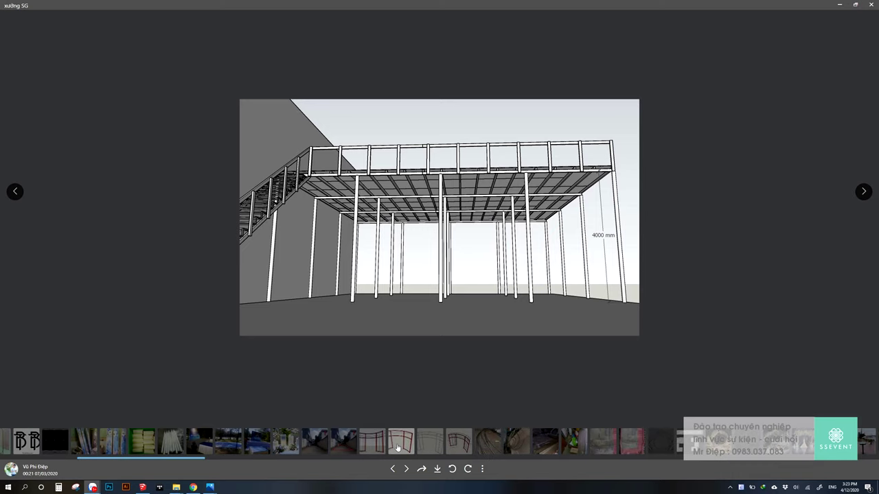
View the curved arch frame photos: red arch drawings, white elevation, and the dimensioned arch
{"action": "left_click", "coordinate": [427, 444]}
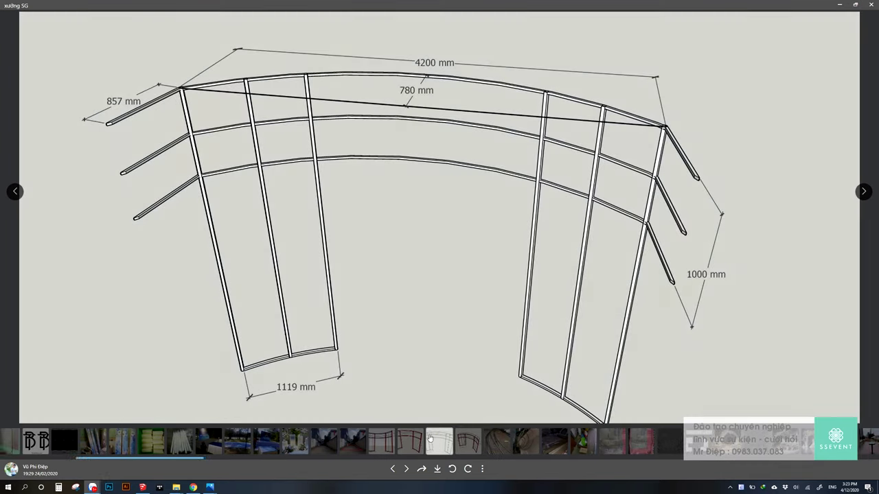
{"action": "left_click", "coordinate": [409, 447]}
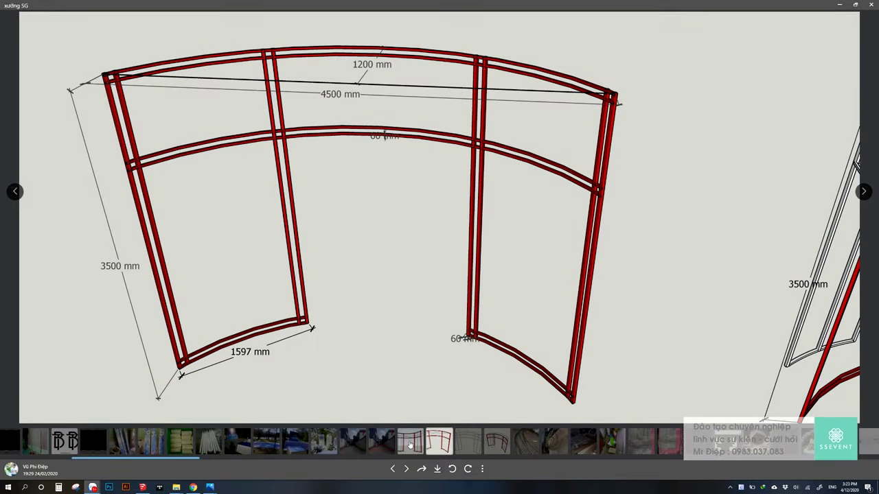
{"action": "left_click", "coordinate": [410, 445]}
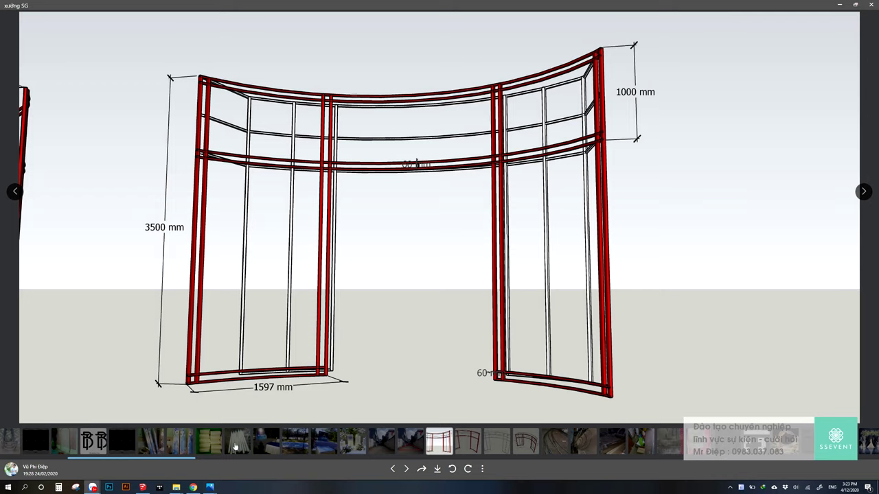
{"action": "scroll", "coordinate": [235, 442], "scroll_direction": "up", "scroll_amount": 3}
{"action": "scroll", "coordinate": [235, 443], "scroll_direction": "up", "scroll_amount": 2}
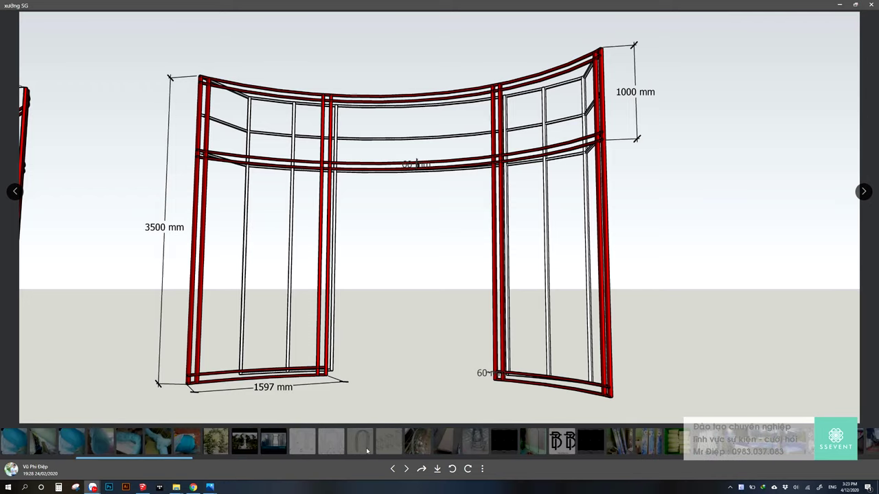
{"action": "left_click", "coordinate": [331, 442]}
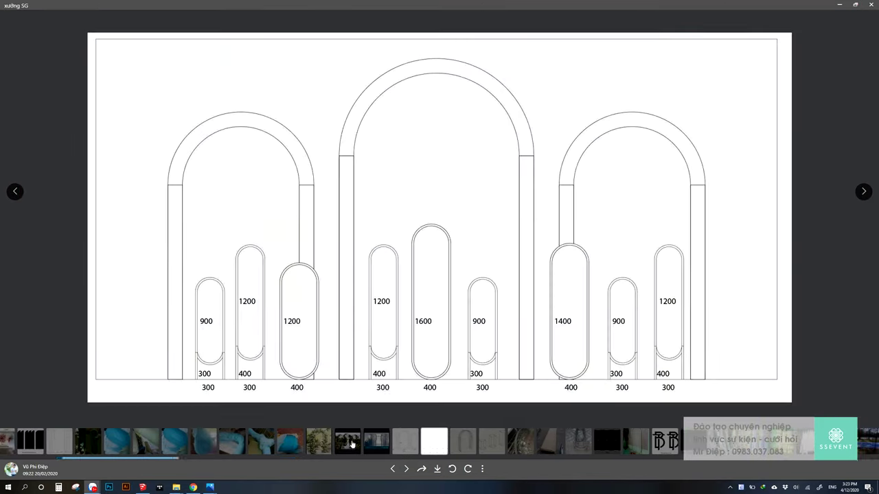
{"action": "left_click", "coordinate": [404, 446]}
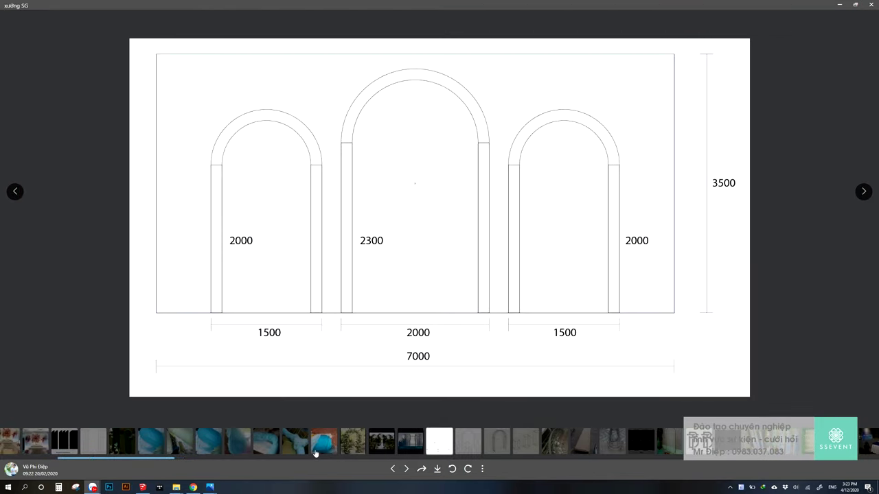
View the 3D metal box frames image, close the DSC02741 window, and return to SketchUp
{"action": "scroll", "coordinate": [315, 453], "scroll_direction": "up", "scroll_amount": 2}
{"action": "scroll", "coordinate": [317, 454], "scroll_direction": "up", "scroll_amount": 1}
{"action": "scroll", "coordinate": [321, 455], "scroll_direction": "up", "scroll_amount": 2}
{"action": "scroll", "coordinate": [329, 455], "scroll_direction": "up", "scroll_amount": 2}
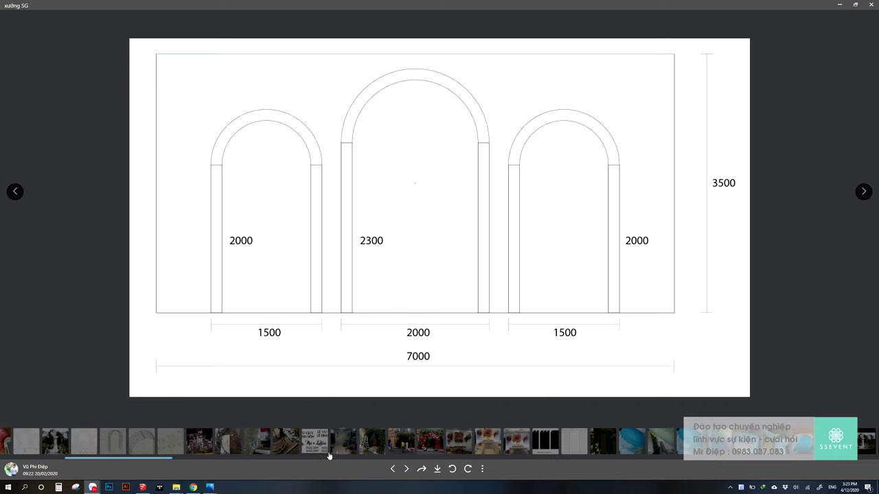
{"action": "scroll", "coordinate": [328, 456], "scroll_direction": "up", "scroll_amount": 2}
{"action": "scroll", "coordinate": [344, 455], "scroll_direction": "up", "scroll_amount": 2}
{"action": "left_click", "coordinate": [355, 446]}
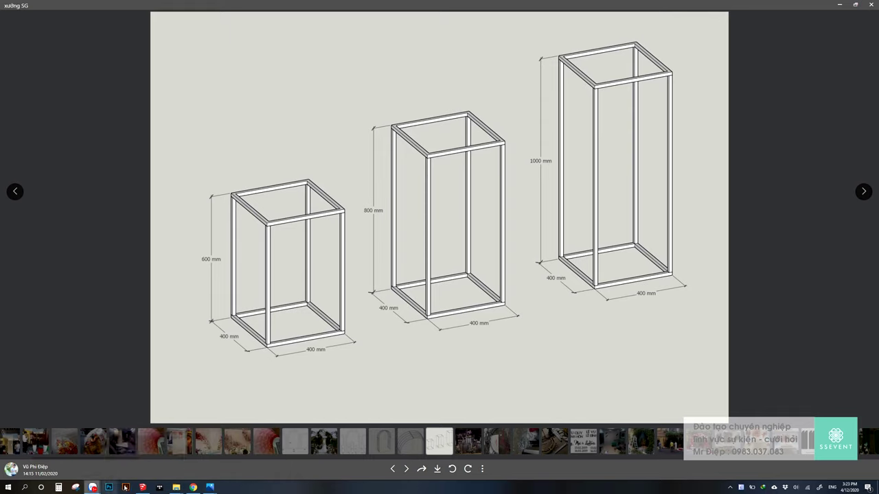
{"action": "mouse_move", "coordinate": [209, 487]}
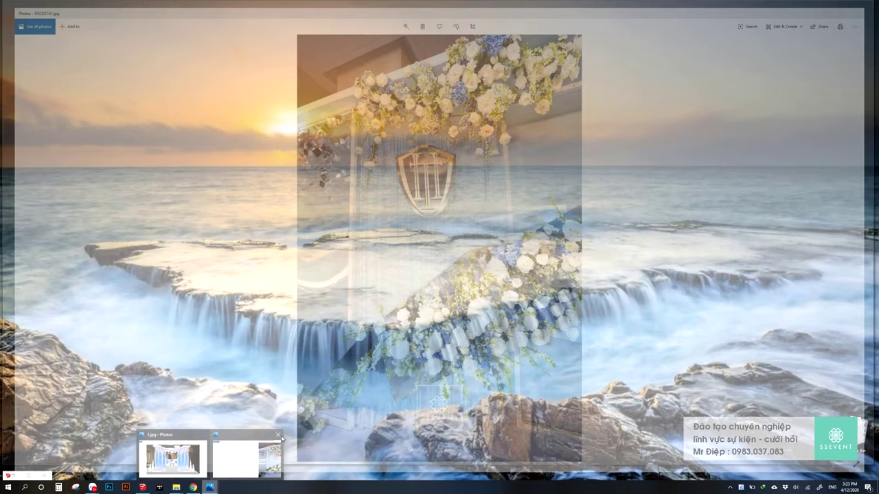
{"action": "left_click", "coordinate": [279, 435]}
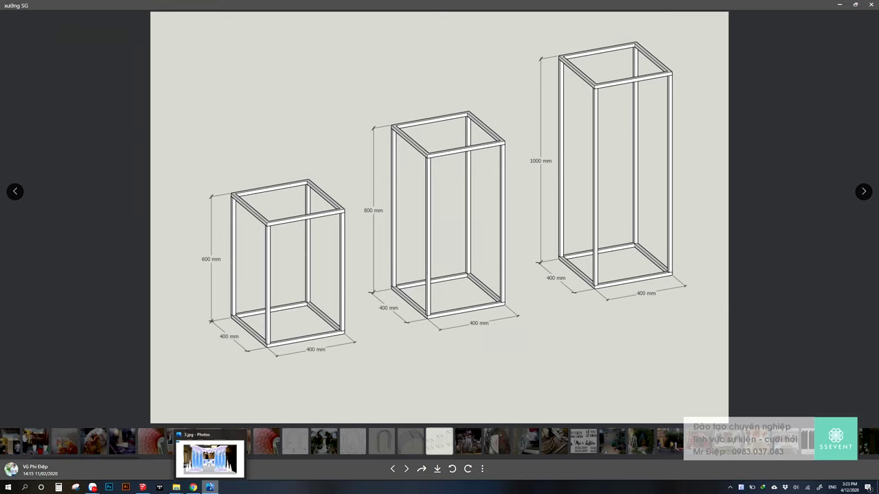
{"action": "left_click", "coordinate": [142, 487]}
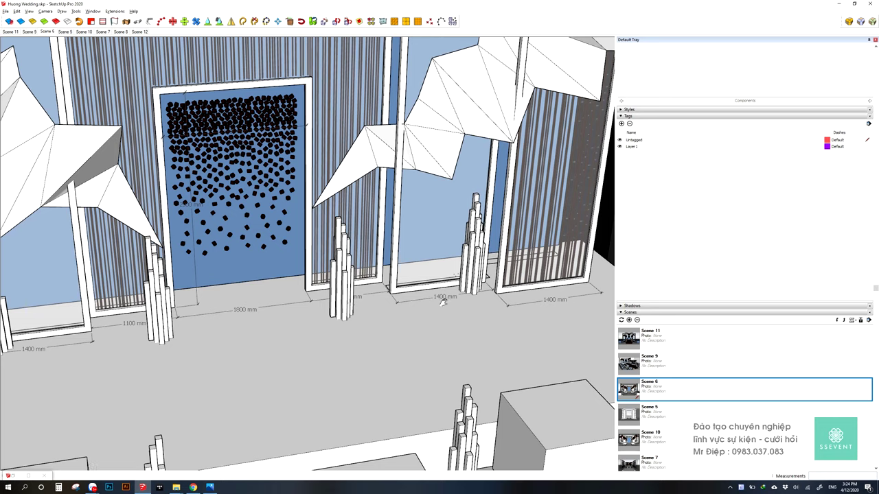
Search 3D Warehouse for 'chiavari chair' and load the first Chiavari Chair into the model
{"action": "left_click", "coordinate": [33, 477]}
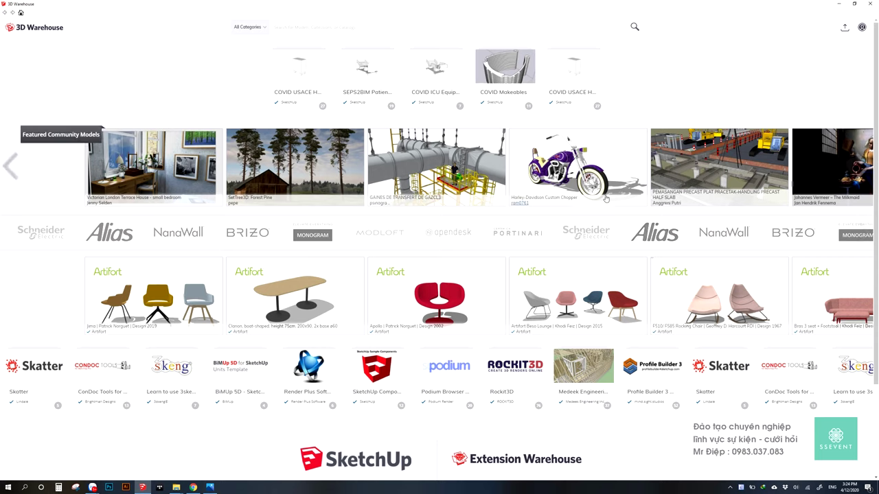
{"action": "mouse_move", "coordinate": [439, 295]}
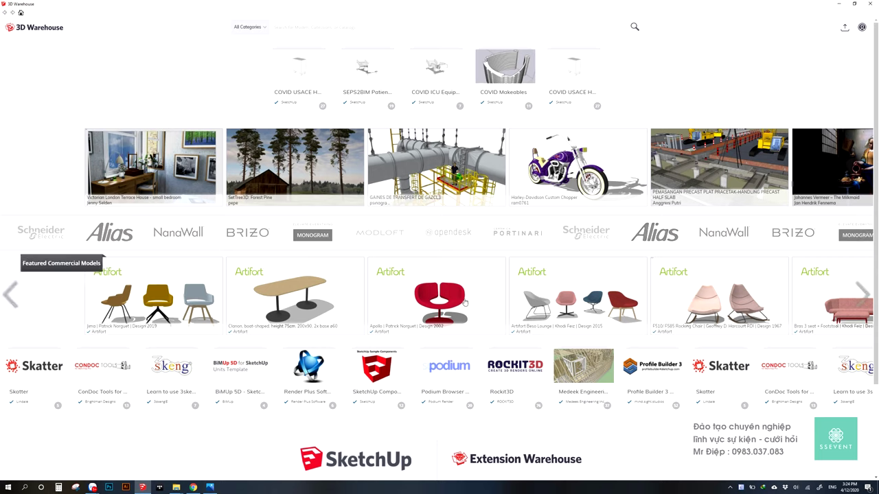
{"action": "left_click", "coordinate": [860, 295]}
{"action": "type", "text": "ch"}
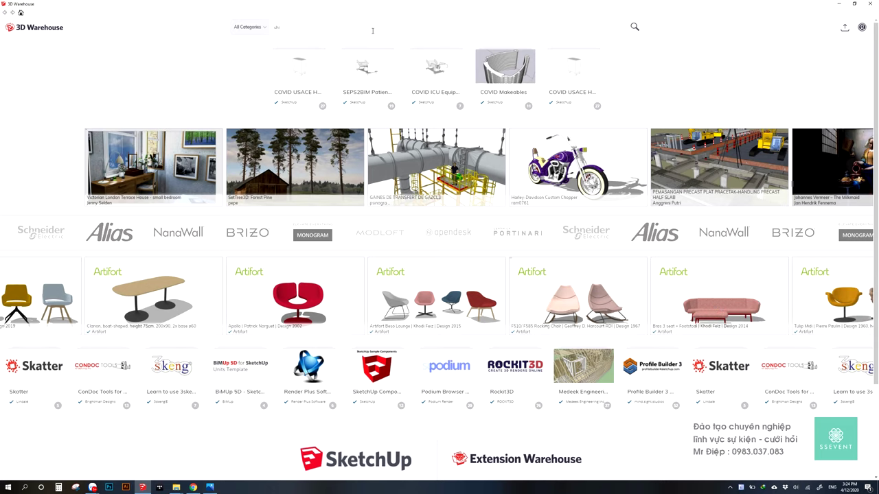
{"action": "type", "text": "iava"}
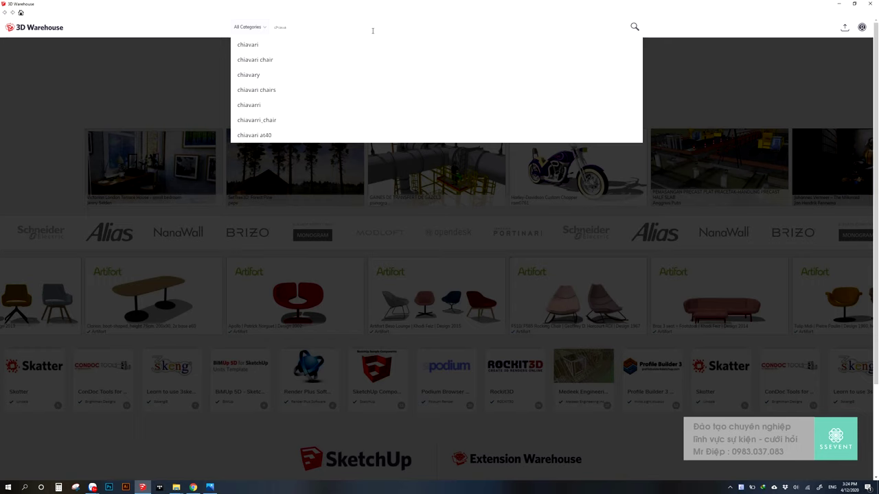
{"action": "type", "text": "ri"}
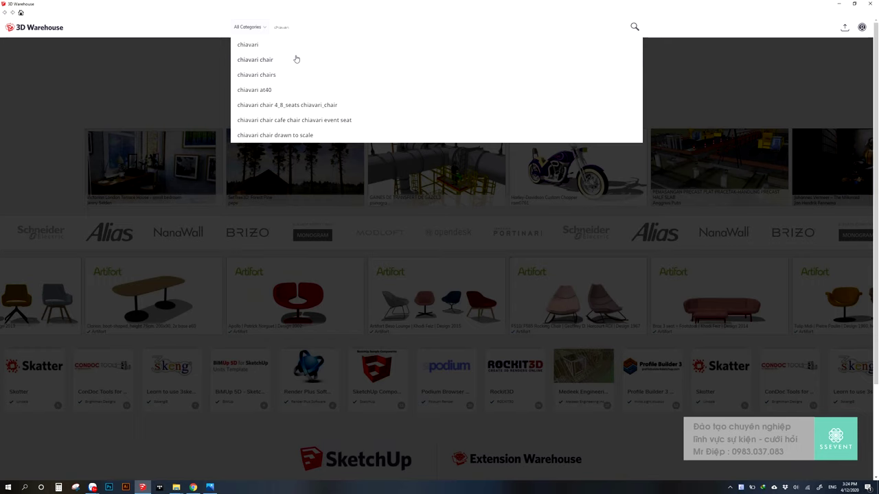
{"action": "left_click", "coordinate": [296, 59]}
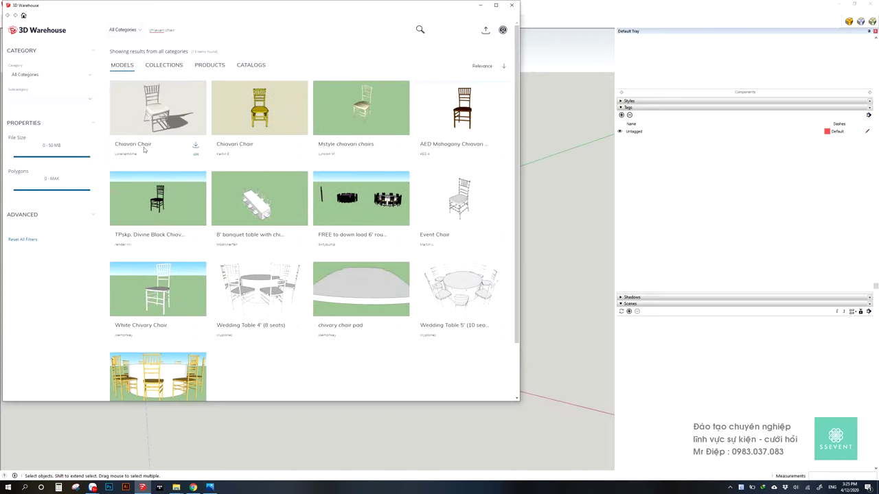
{"action": "left_click", "coordinate": [196, 148]}
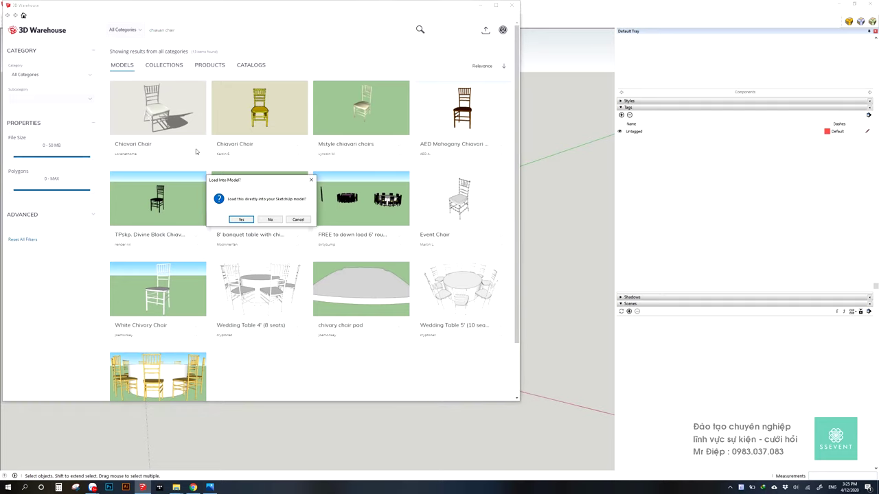
{"action": "left_click", "coordinate": [241, 219]}
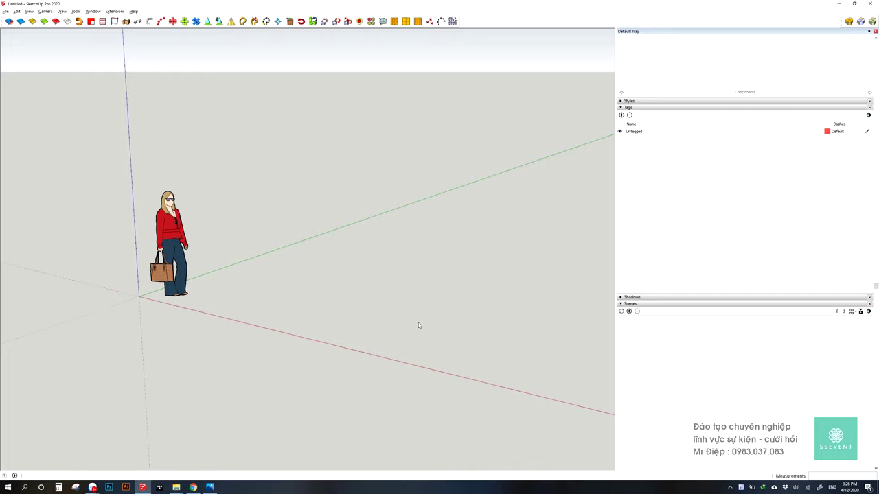
Place the downloaded Chiavari chair beside the figure and orbit around it
{"action": "scroll", "coordinate": [405, 313], "scroll_direction": "down", "scroll_amount": 1}
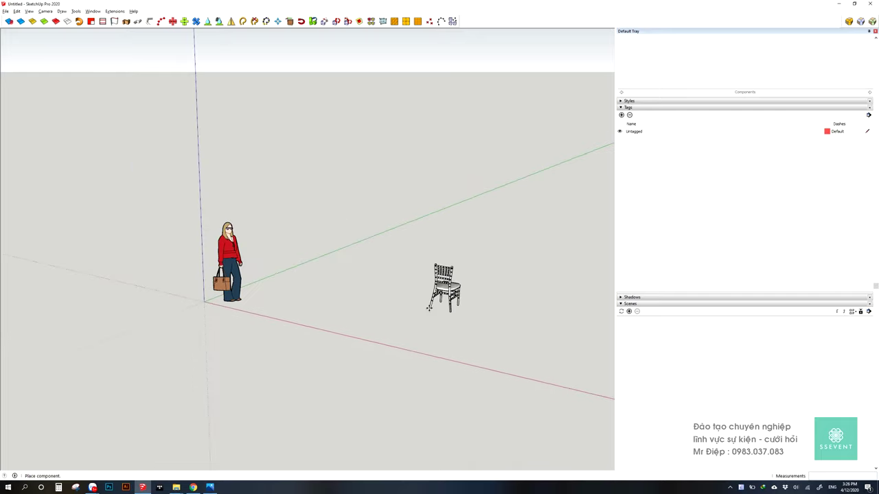
{"action": "left_click", "coordinate": [429, 308]}
{"action": "scroll", "coordinate": [494, 341], "scroll_direction": "up", "scroll_amount": 2}
{"action": "key", "text": "space"}
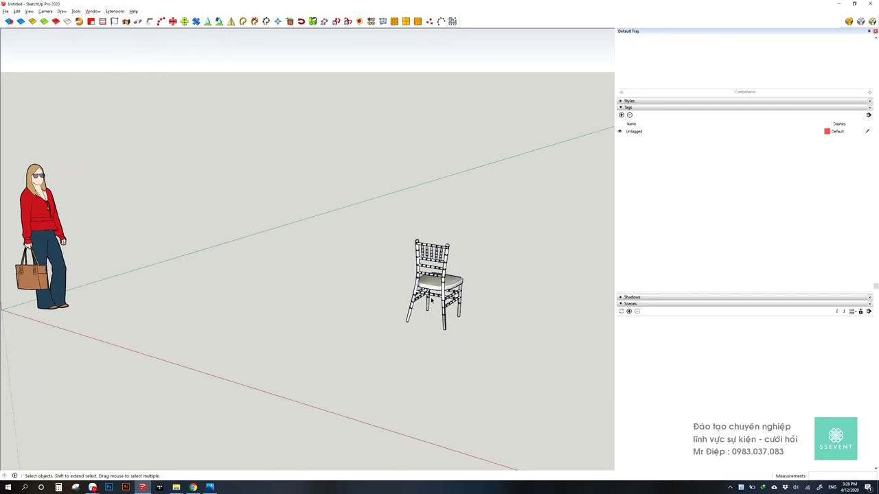
{"action": "scroll", "coordinate": [439, 295], "scroll_direction": "up", "scroll_amount": 2}
{"action": "scroll", "coordinate": [421, 284], "scroll_direction": "up", "scroll_amount": 3}
{"action": "scroll", "coordinate": [421, 285], "scroll_direction": "up", "scroll_amount": 3}
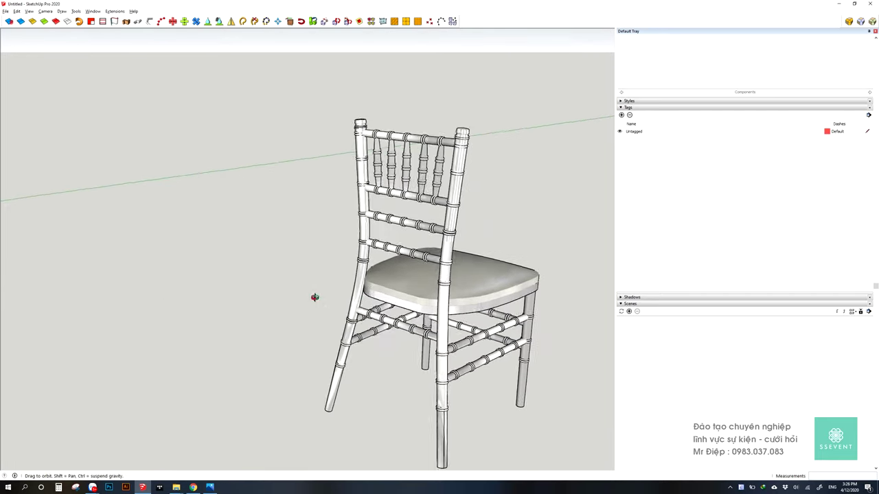
{"action": "mouse_move", "coordinate": [314, 298]}
{"action": "middle_mouse_down"}
{"action": "mouse_move", "coordinate": [378, 294]}
{"action": "mouse_move", "coordinate": [191, 288]}
{"action": "mouse_move", "coordinate": [362, 268]}
{"action": "mouse_move", "coordinate": [223, 308]}
{"action": "mouse_move", "coordinate": [368, 320]}
{"action": "mouse_move", "coordinate": [304, 284]}
{"action": "mouse_move", "coordinate": [171, 263]}
{"action": "mouse_move", "coordinate": [342, 319]}
{"action": "mouse_move", "coordinate": [305, 208]}
{"action": "middle_mouse_up"}
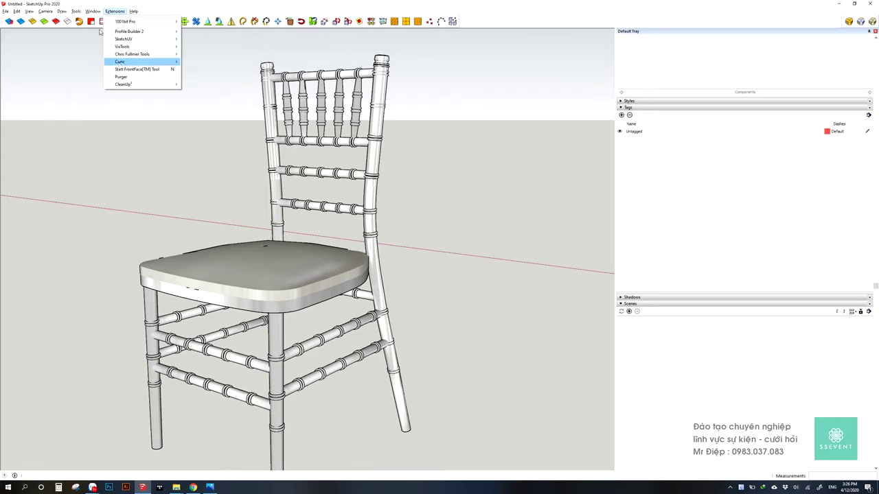
Briefly reopen 3D Warehouse, then close it and orbit to a side view of the chair
{"action": "left_click", "coordinate": [108, 64]}
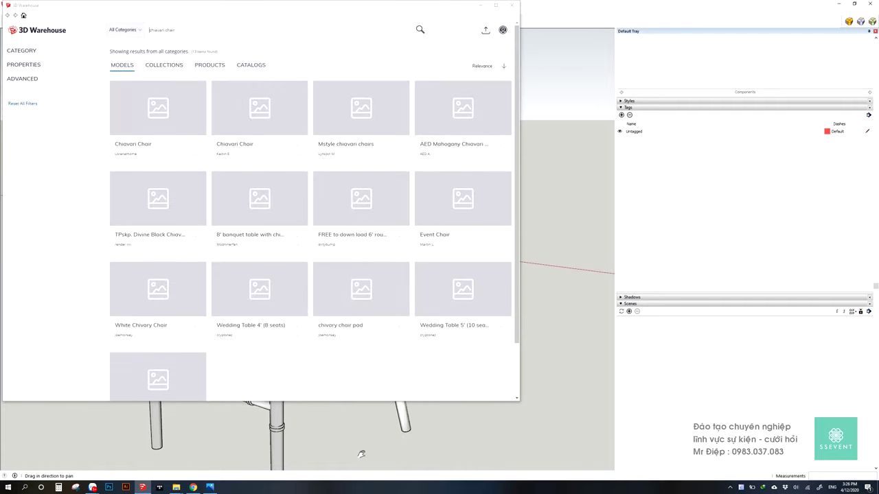
{"action": "scroll", "coordinate": [411, 391], "scroll_direction": "down", "scroll_amount": 1}
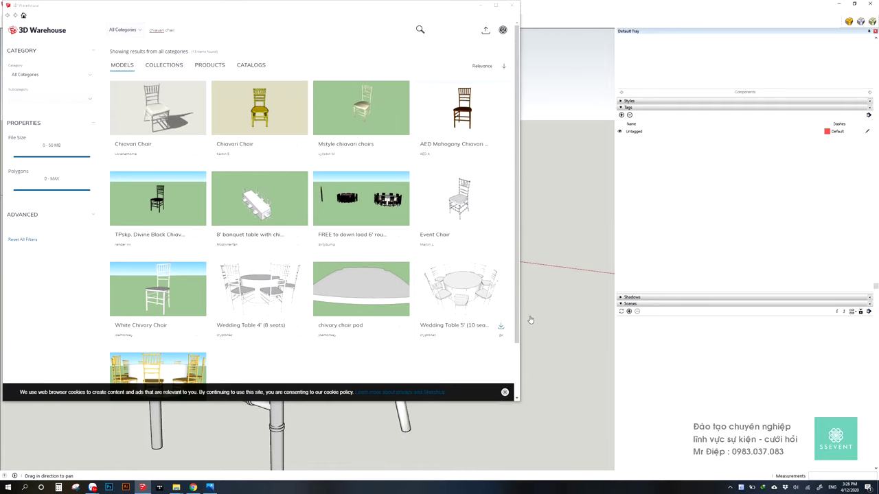
{"action": "left_click", "coordinate": [479, 5]}
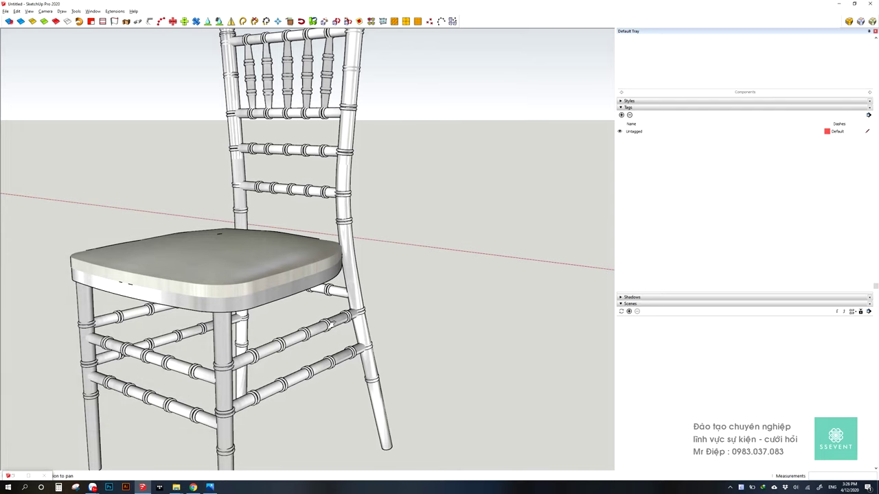
{"action": "scroll", "coordinate": [333, 324], "scroll_direction": "down", "scroll_amount": 2}
{"action": "scroll", "coordinate": [329, 324], "scroll_direction": "down", "scroll_amount": 2}
{"action": "middle_click_drag", "start_coordinate": [328, 327], "coordinate": [447, 360]}
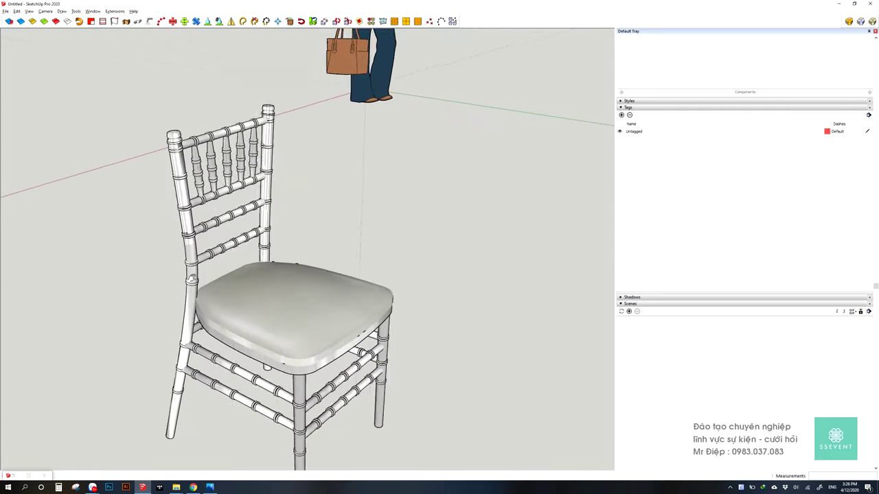
{"action": "middle_click_drag", "start_coordinate": [353, 302], "coordinate": [442, 353]}
Orbit, pan and zoom to see the chair from the rear three-quarter and the front
{"action": "scroll", "coordinate": [384, 310], "scroll_direction": "up", "scroll_amount": 2}
{"action": "middle_click_drag", "start_coordinate": [384, 310], "coordinate": [410, 366]}
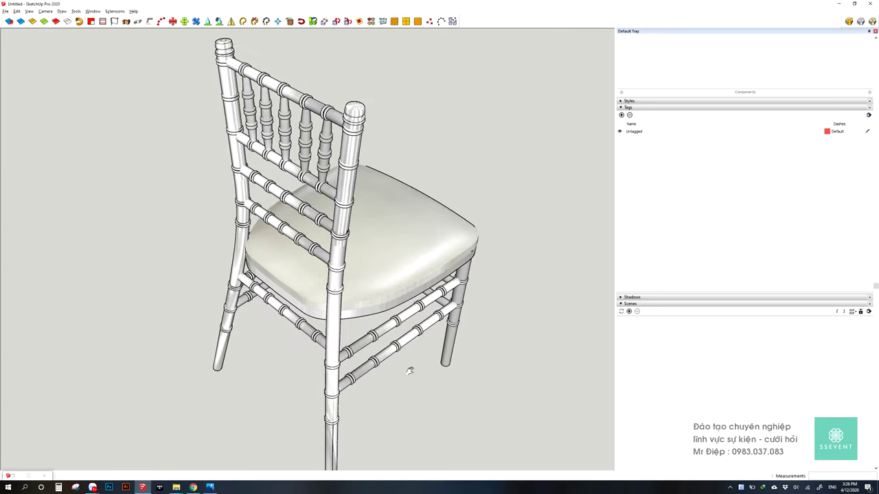
{"action": "mouse_move", "coordinate": [276, 349]}
{"action": "middle_mouse_down"}
{"action": "mouse_move", "coordinate": [190, 306]}
{"action": "mouse_move", "coordinate": [426, 383]}
{"action": "mouse_move", "coordinate": [502, 379]}
{"action": "mouse_move", "coordinate": [365, 323]}
{"action": "mouse_move", "coordinate": [405, 326]}
{"action": "middle_mouse_up"}
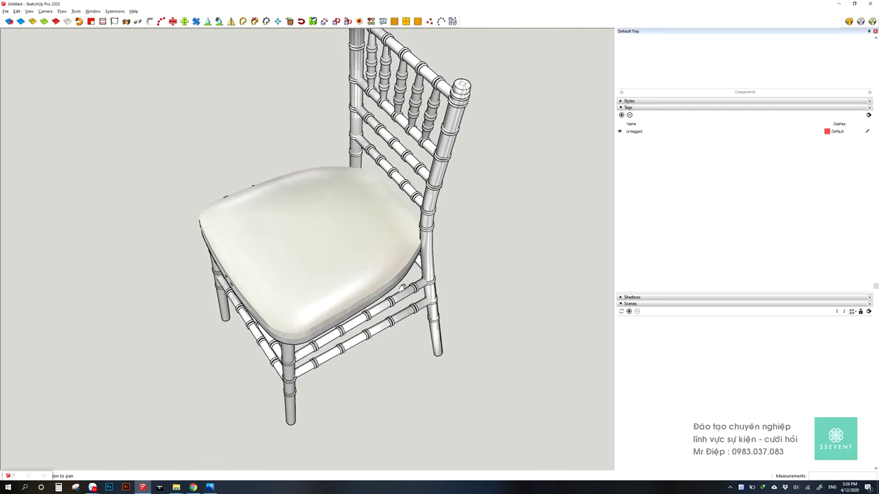
{"action": "mouse_move", "coordinate": [282, 346]}
{"action": "middle_mouse_down"}
{"action": "mouse_move", "coordinate": [342, 292]}
{"action": "mouse_move", "coordinate": [408, 286]}
{"action": "mouse_move", "coordinate": [313, 247]}
{"action": "mouse_move", "coordinate": [402, 318]}
{"action": "mouse_move", "coordinate": [388, 313]}
{"action": "middle_mouse_up"}
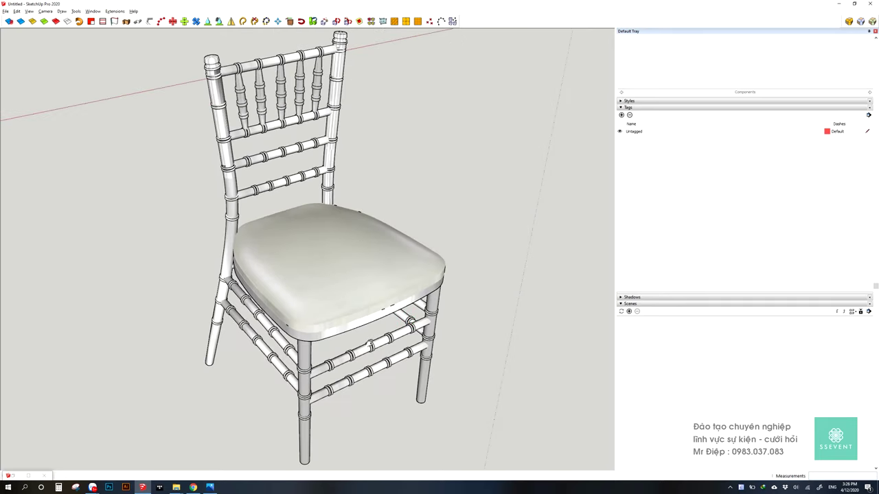
{"action": "middle_click_drag", "start_coordinate": [365, 294], "coordinate": [348, 300], "text": "shift"}
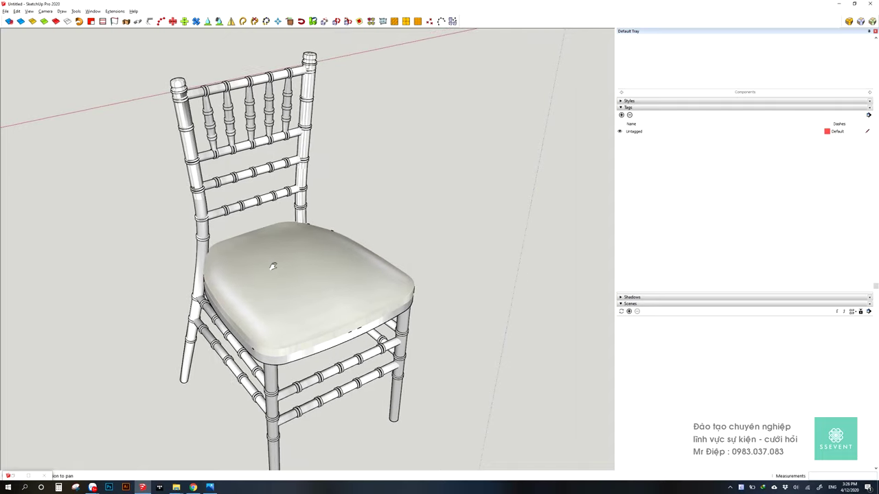
{"action": "scroll", "coordinate": [273, 267], "scroll_direction": "down", "scroll_amount": 2}
{"action": "scroll", "coordinate": [274, 271], "scroll_direction": "down", "scroll_amount": 2}
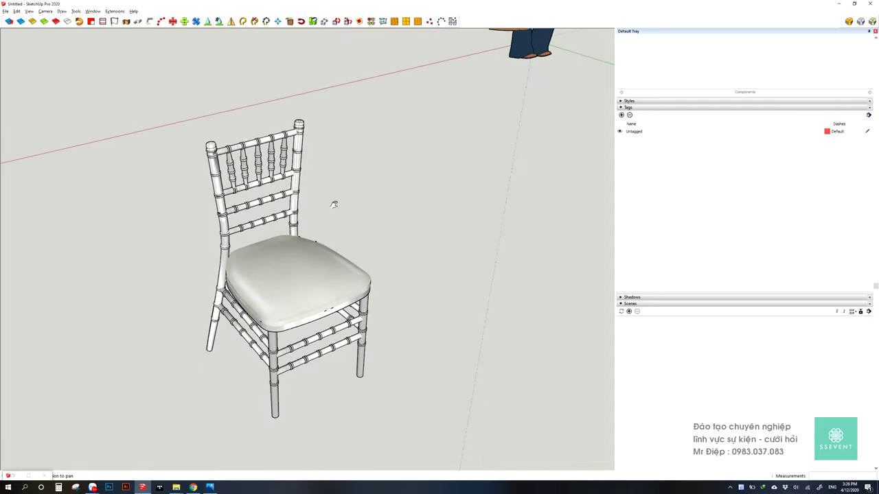
{"action": "mouse_move", "coordinate": [333, 205]}
{"action": "middle_mouse_down"}
{"action": "mouse_move", "coordinate": [289, 269]}
{"action": "mouse_move", "coordinate": [472, 302]}
{"action": "mouse_move", "coordinate": [412, 305]}
{"action": "middle_mouse_up"}
{"action": "scroll", "coordinate": [445, 294], "scroll_direction": "up", "scroll_amount": 3}
{"action": "scroll", "coordinate": [412, 305], "scroll_direction": "down", "scroll_amount": 2}
{"action": "scroll", "coordinate": [395, 308], "scroll_direction": "down", "scroll_amount": 2}
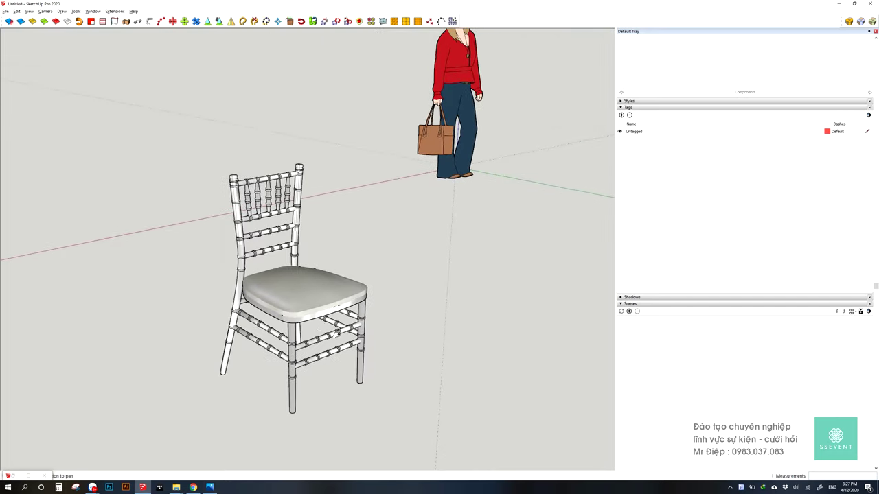
{"action": "middle_click_drag", "start_coordinate": [337, 334], "coordinate": [352, 344]}
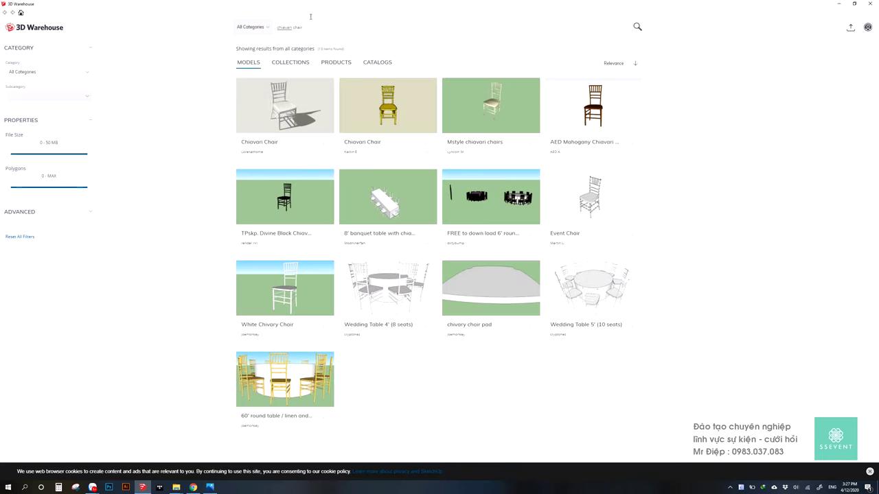
Replace the search with 'chandelier' and scroll through the chandelier results
{"action": "left_click", "coordinate": [317, 27]}
{"action": "type", "text": "ch"}
{"action": "type", "text": "andeli"}
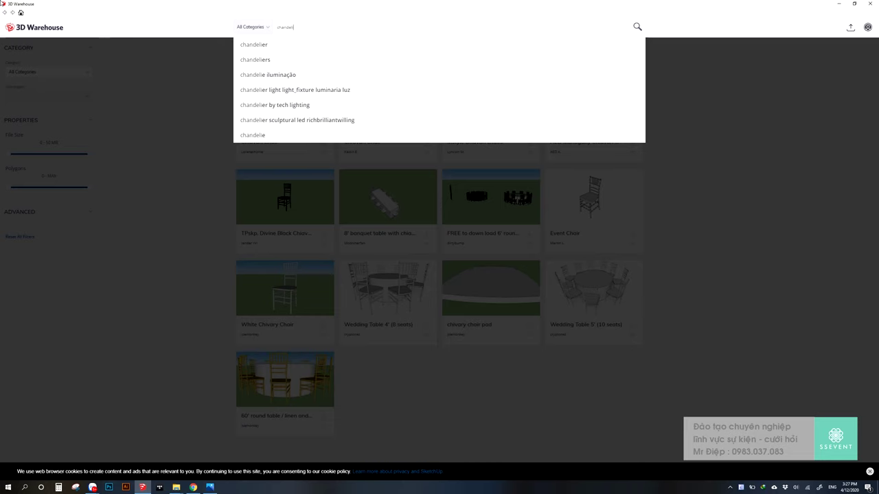
{"action": "left_click", "coordinate": [271, 46]}
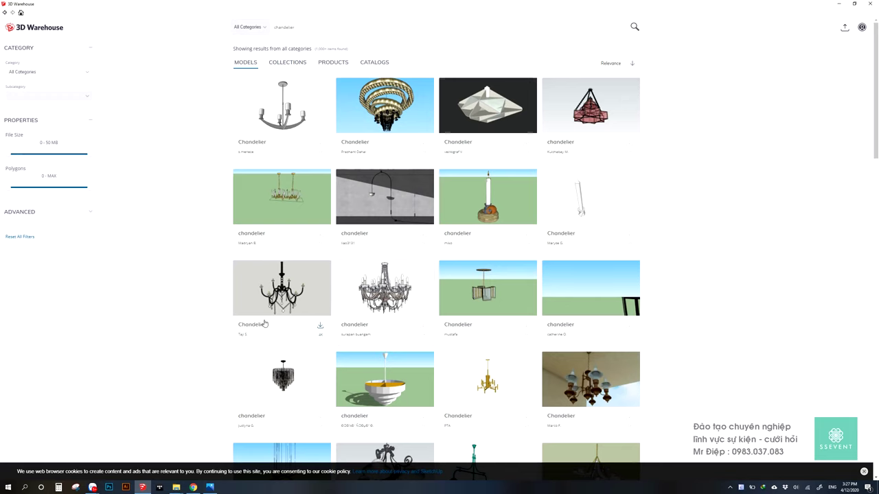
{"action": "scroll", "coordinate": [460, 357], "scroll_direction": "down", "scroll_amount": 2}
{"action": "scroll", "coordinate": [464, 355], "scroll_direction": "down", "scroll_amount": 1}
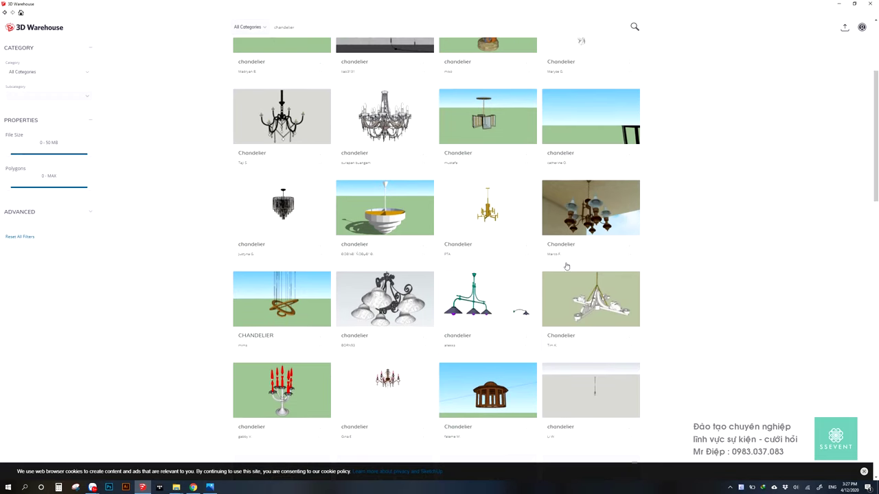
{"action": "scroll", "coordinate": [566, 266], "scroll_direction": "down", "scroll_amount": 2}
{"action": "scroll", "coordinate": [501, 268], "scroll_direction": "down", "scroll_amount": 2}
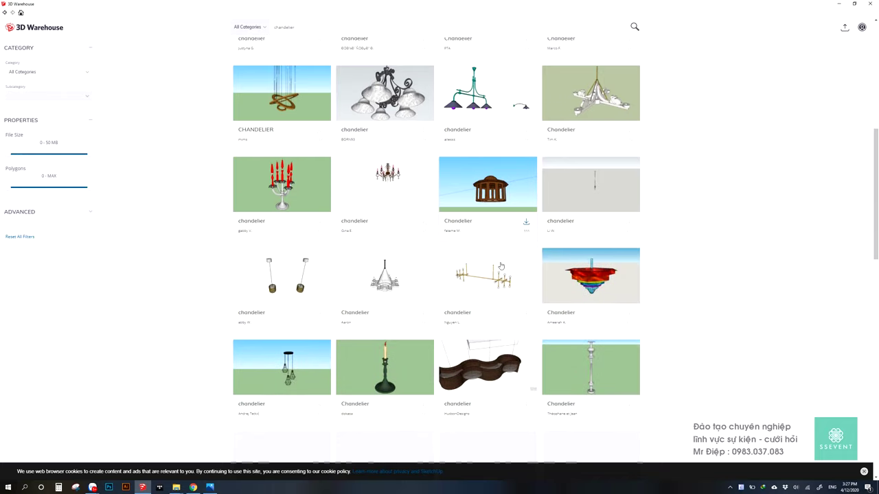
{"action": "scroll", "coordinate": [519, 316], "scroll_direction": "down", "scroll_amount": 2}
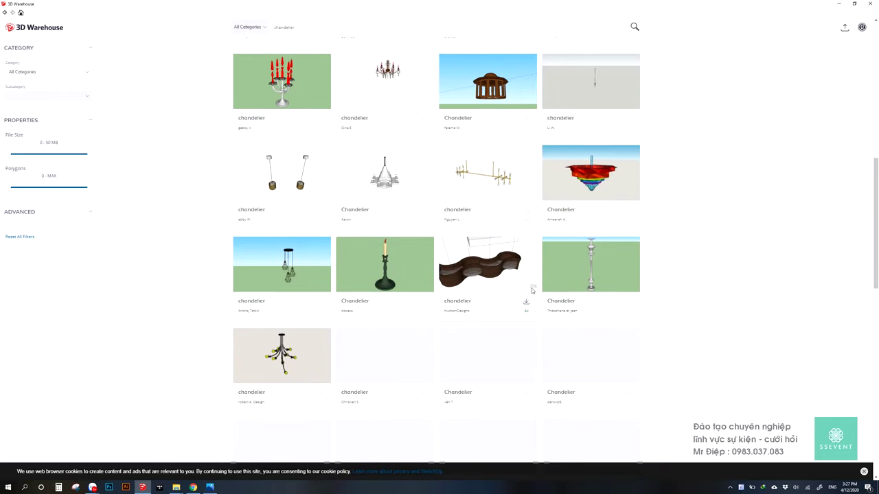
{"action": "scroll", "coordinate": [525, 303], "scroll_direction": "down", "scroll_amount": 2}
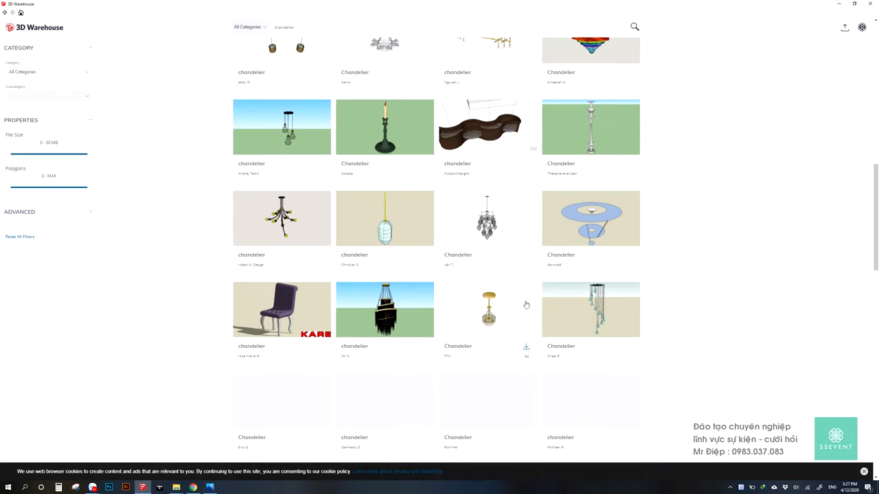
{"action": "scroll", "coordinate": [437, 389], "scroll_direction": "down", "scroll_amount": 1}
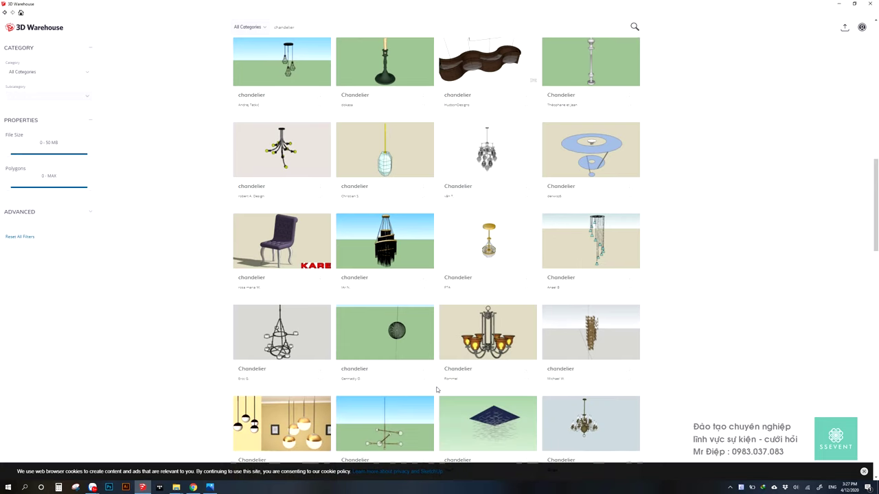
{"action": "scroll", "coordinate": [436, 390], "scroll_direction": "down", "scroll_amount": 2}
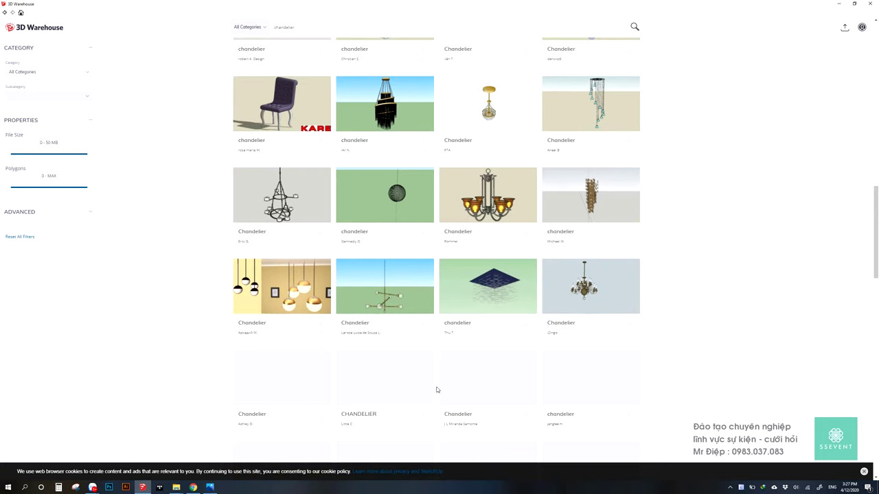
Load the brass candle chandelier directly into the model
{"action": "left_click", "coordinate": [595, 296]}
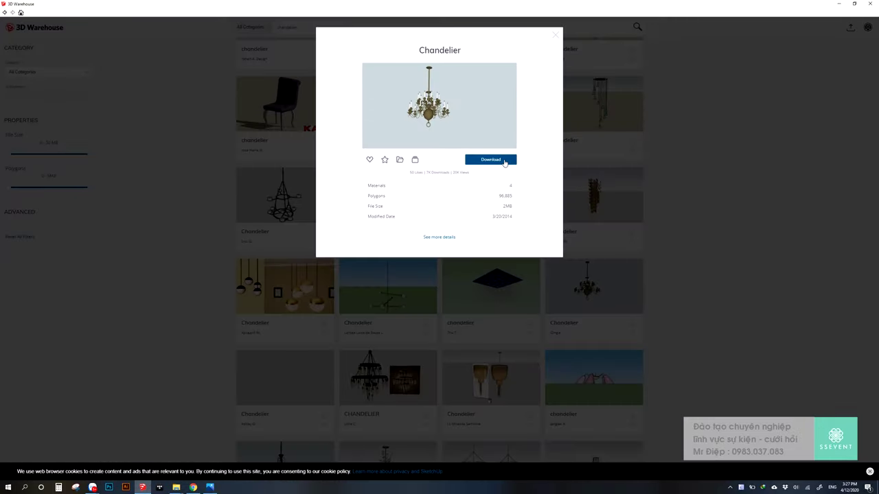
{"action": "left_click", "coordinate": [507, 161]}
{"action": "left_click", "coordinate": [429, 260]}
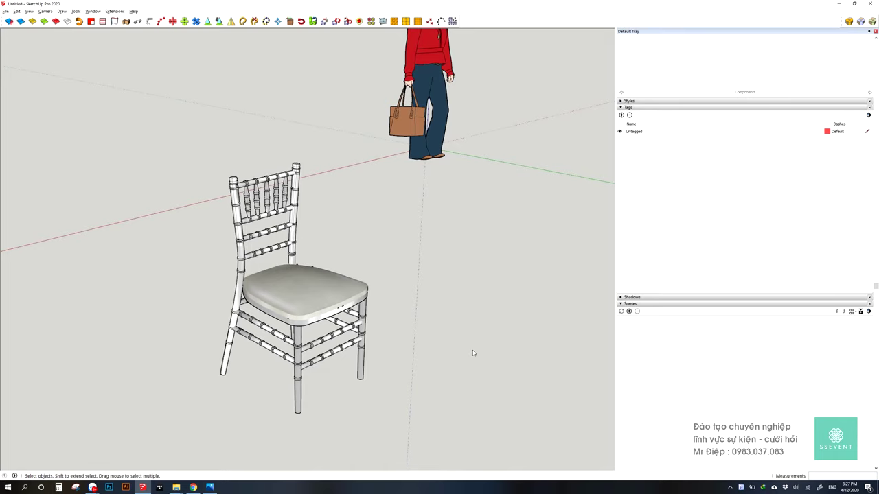
Place the brass candle chandelier in the model beside the chair
{"action": "scroll", "coordinate": [472, 350], "scroll_direction": "up", "scroll_amount": 2}
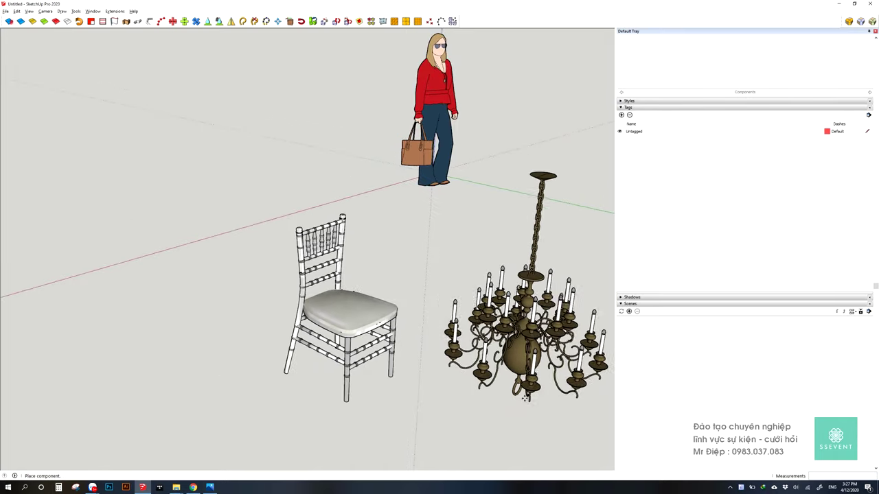
{"action": "scroll", "coordinate": [523, 384], "scroll_direction": "up", "scroll_amount": 1}
{"action": "left_click", "coordinate": [529, 368]}
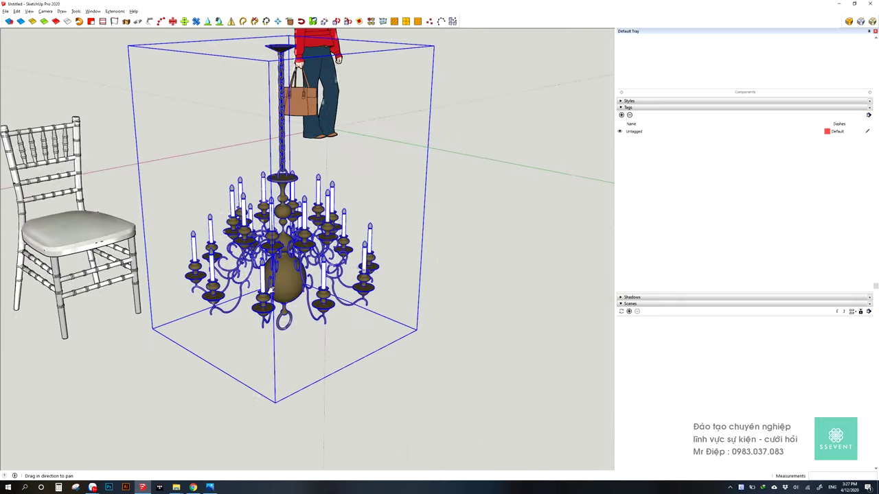
{"action": "key", "text": "space"}
{"action": "left_click", "coordinate": [492, 414]}
Orbit and zoom to inspect the chandelier, figure and chair from different angles
{"action": "scroll", "coordinate": [292, 281], "scroll_direction": "up", "scroll_amount": 3}
{"action": "mouse_move", "coordinate": [292, 282]}
{"action": "middle_mouse_down"}
{"action": "mouse_move", "coordinate": [282, 323]}
{"action": "mouse_move", "coordinate": [440, 303]}
{"action": "middle_mouse_up"}
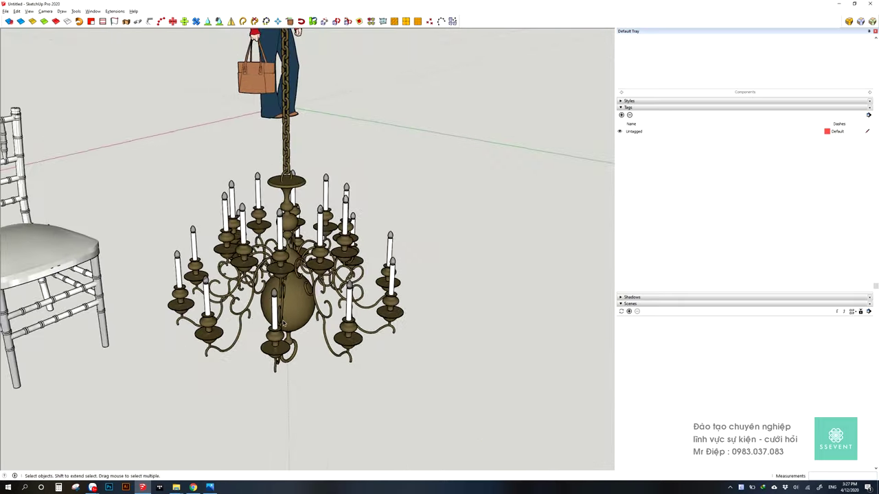
{"action": "scroll", "coordinate": [421, 298], "scroll_direction": "up", "scroll_amount": 2}
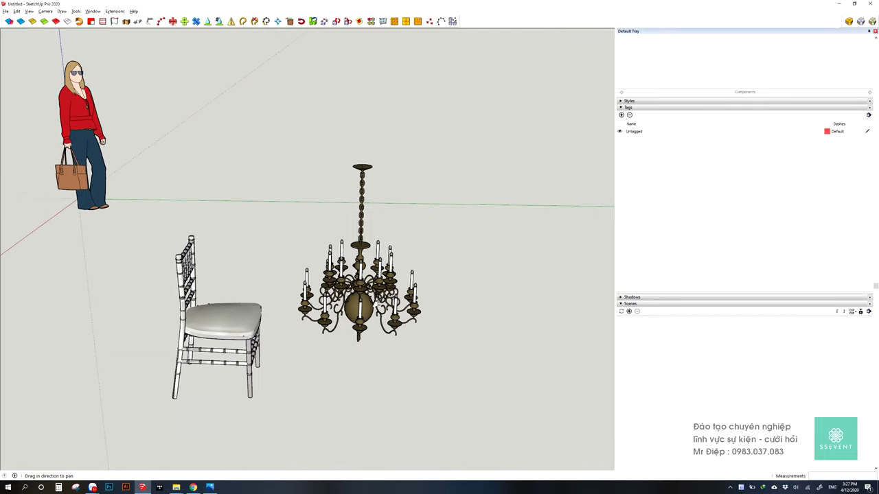
{"action": "scroll", "coordinate": [421, 298], "scroll_direction": "up", "scroll_amount": 2}
{"action": "scroll", "coordinate": [357, 319], "scroll_direction": "up", "scroll_amount": 2}
{"action": "scroll", "coordinate": [350, 331], "scroll_direction": "up", "scroll_amount": 2}
{"action": "middle_click_drag", "start_coordinate": [350, 331], "coordinate": [436, 295]}
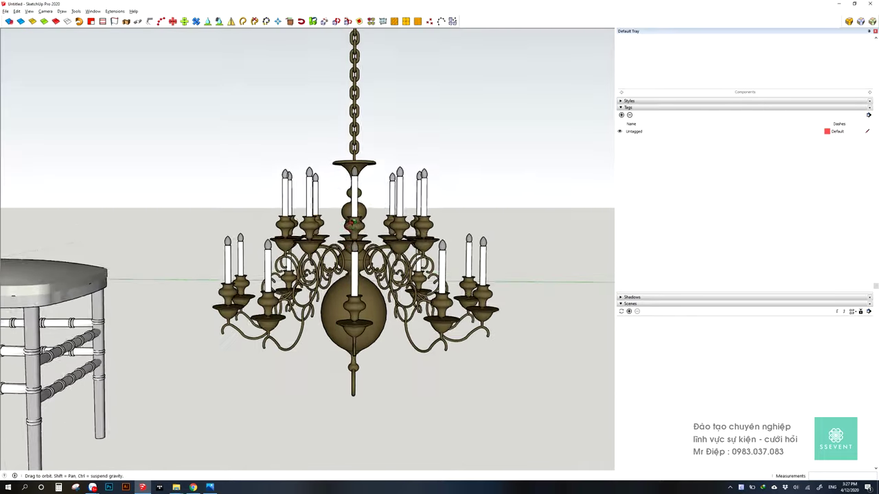
{"action": "scroll", "coordinate": [436, 295], "scroll_direction": "down", "scroll_amount": 3}
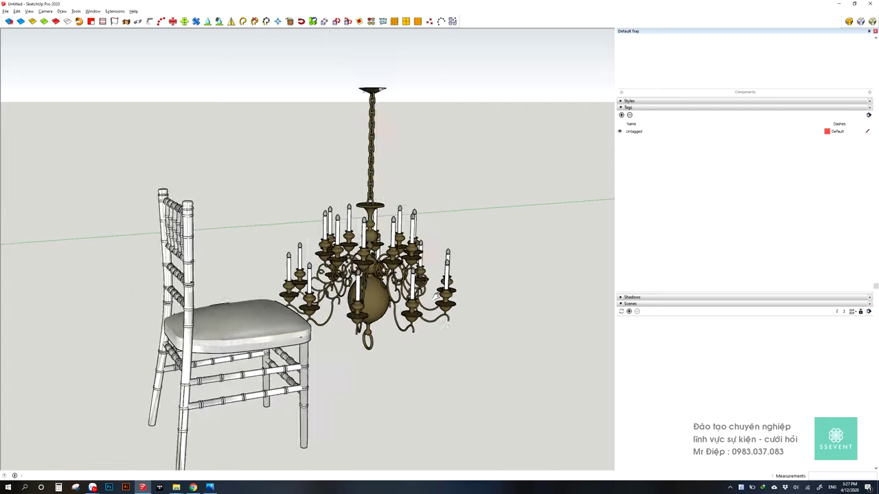
{"action": "scroll", "coordinate": [428, 334], "scroll_direction": "down", "scroll_amount": 2}
{"action": "scroll", "coordinate": [412, 288], "scroll_direction": "down", "scroll_amount": 2}
{"action": "scroll", "coordinate": [398, 243], "scroll_direction": "down", "scroll_amount": 1}
Move the chair left beside the figure, then orbit to a near-level eye view
{"action": "key", "text": "m"}
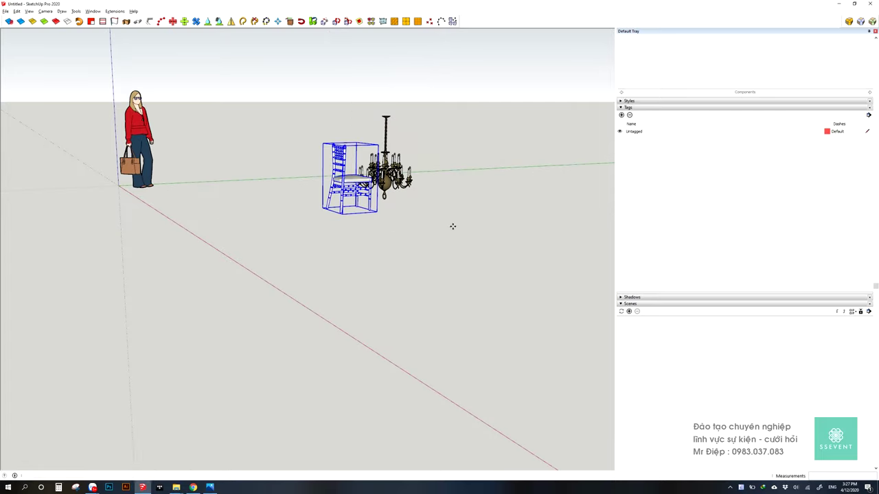
{"action": "left_click", "coordinate": [453, 225]}
{"action": "left_click", "coordinate": [326, 243]}
{"action": "key", "text": "space"}
{"action": "scroll", "coordinate": [418, 225], "scroll_direction": "down", "scroll_amount": 1}
{"action": "scroll", "coordinate": [418, 224], "scroll_direction": "down", "scroll_amount": 1}
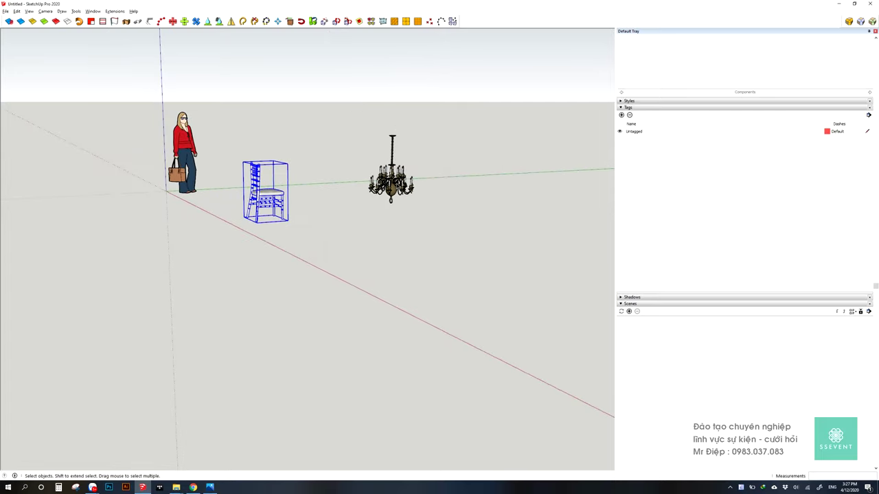
{"action": "mouse_move", "coordinate": [415, 179]}
{"action": "middle_mouse_down"}
{"action": "mouse_move", "coordinate": [398, 224]}
{"action": "mouse_move", "coordinate": [254, 216]}
{"action": "mouse_move", "coordinate": [218, 157]}
{"action": "mouse_move", "coordinate": [214, 241]}
{"action": "middle_mouse_up"}
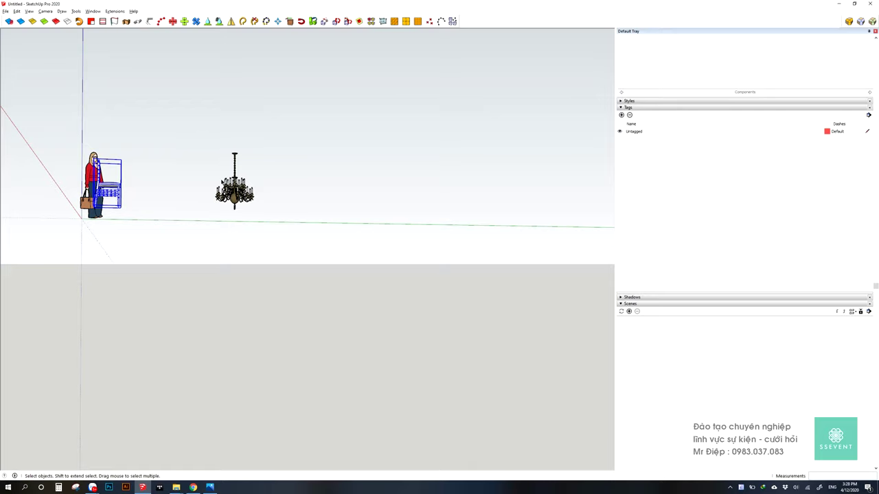
{"action": "mouse_move", "coordinate": [253, 213]}
{"action": "middle_mouse_down"}
{"action": "mouse_move", "coordinate": [208, 188]}
{"action": "mouse_move", "coordinate": [308, 213]}
{"action": "mouse_move", "coordinate": [261, 261]}
{"action": "mouse_move", "coordinate": [272, 242]}
{"action": "middle_mouse_up"}
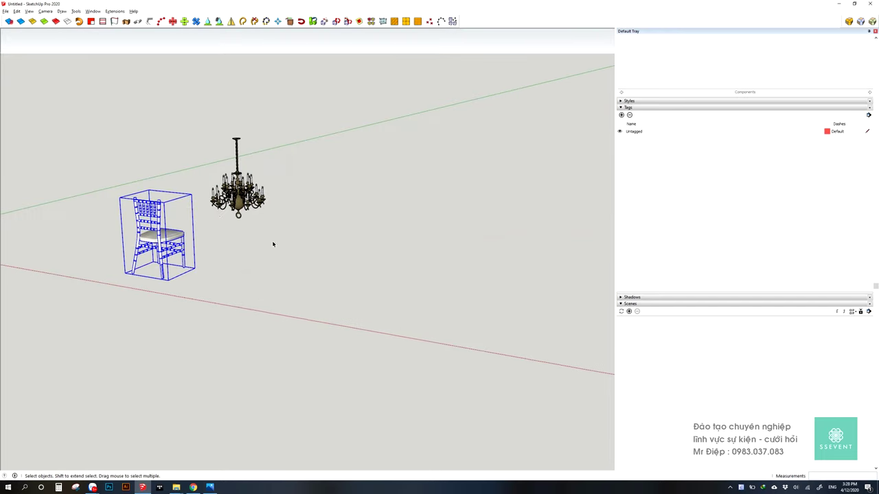
Zoom in and out and adjust the orbit so the horizon sits lower
{"action": "scroll", "coordinate": [272, 242], "scroll_direction": "up", "scroll_amount": 1}
{"action": "scroll", "coordinate": [272, 241], "scroll_direction": "up", "scroll_amount": 2}
{"action": "scroll", "coordinate": [272, 242], "scroll_direction": "up", "scroll_amount": 2}
{"action": "scroll", "coordinate": [252, 216], "scroll_direction": "up", "scroll_amount": 2}
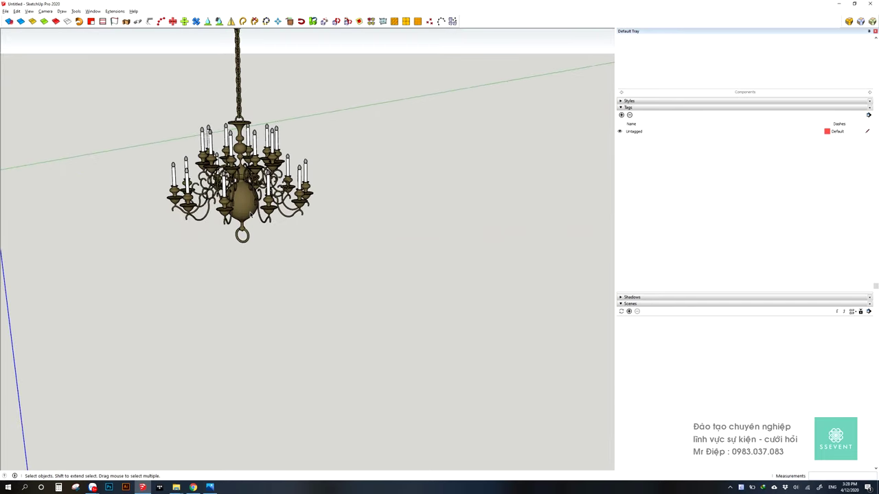
{"action": "scroll", "coordinate": [240, 210], "scroll_direction": "up", "scroll_amount": 2}
{"action": "scroll", "coordinate": [235, 207], "scroll_direction": "up", "scroll_amount": 2}
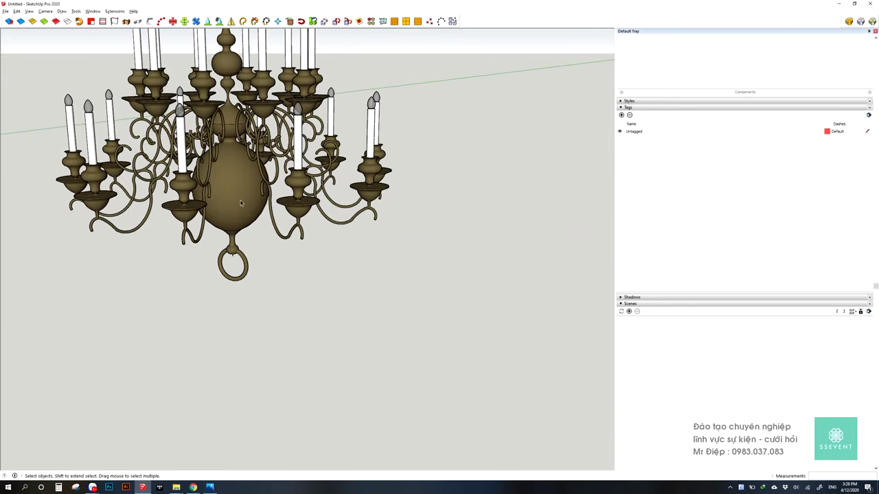
{"action": "scroll", "coordinate": [319, 266], "scroll_direction": "down", "scroll_amount": 2}
{"action": "scroll", "coordinate": [336, 279], "scroll_direction": "down", "scroll_amount": 2}
{"action": "scroll", "coordinate": [346, 284], "scroll_direction": "down", "scroll_amount": 1}
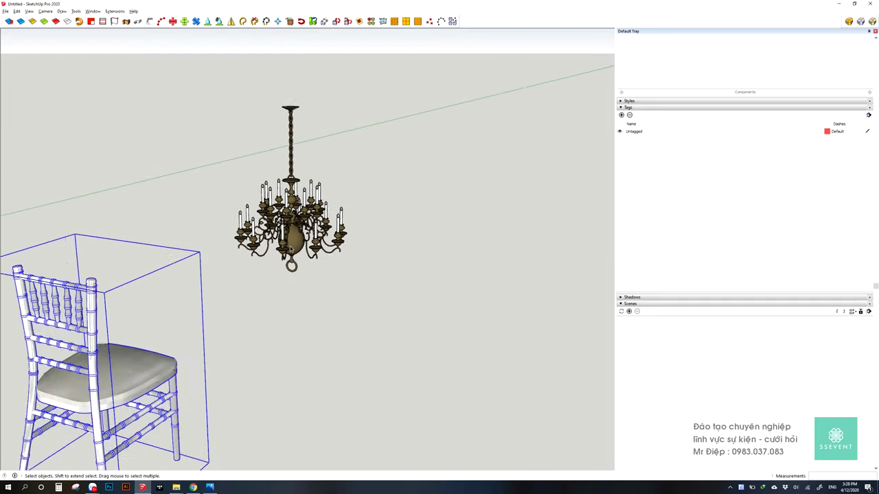
{"action": "scroll", "coordinate": [357, 290], "scroll_direction": "down", "scroll_amount": 1}
{"action": "scroll", "coordinate": [365, 296], "scroll_direction": "down", "scroll_amount": 2}
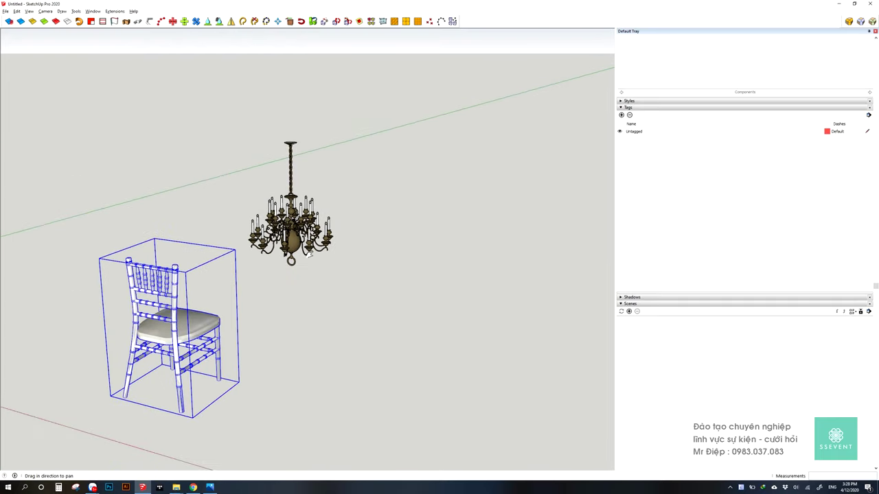
{"action": "middle_click_drag", "start_coordinate": [309, 254], "coordinate": [311, 256]}
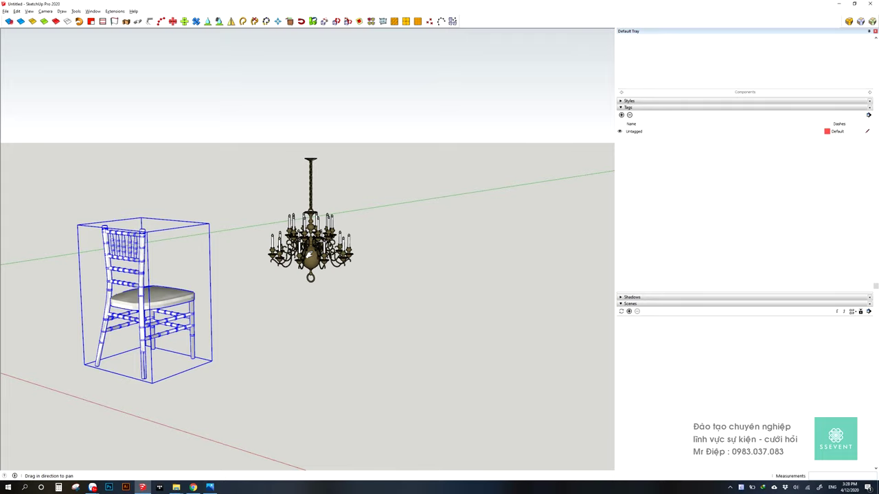
Frame the chair, chandelier and person together, then show the File menu's recent files
{"action": "scroll", "coordinate": [343, 320], "scroll_direction": "down", "scroll_amount": 2}
{"action": "left_click_drag", "start_coordinate": [343, 320], "coordinate": [61, 253]}
{"action": "scroll", "coordinate": [274, 312], "scroll_direction": "down", "scroll_amount": 1}
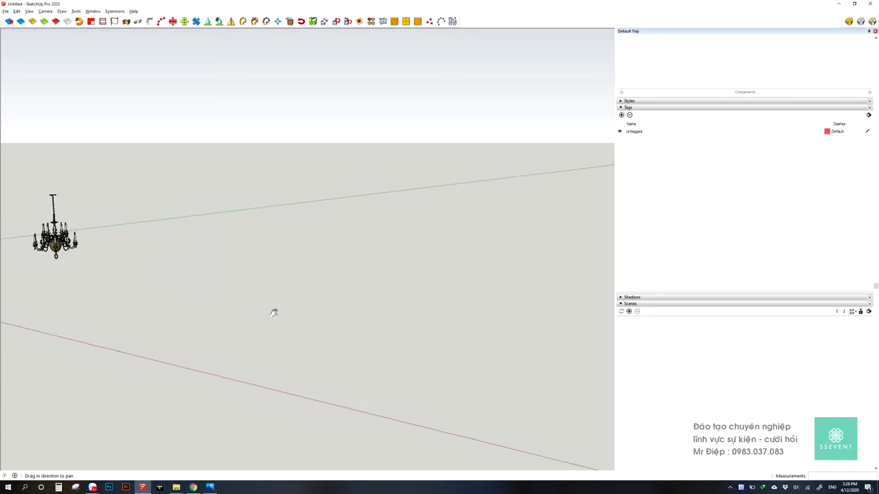
{"action": "scroll", "coordinate": [241, 322], "scroll_direction": "down", "scroll_amount": 2}
{"action": "middle_click_drag", "start_coordinate": [197, 352], "coordinate": [339, 366]}
{"action": "left_click_drag", "start_coordinate": [339, 366], "coordinate": [410, 323]}
{"action": "key", "text": "space"}
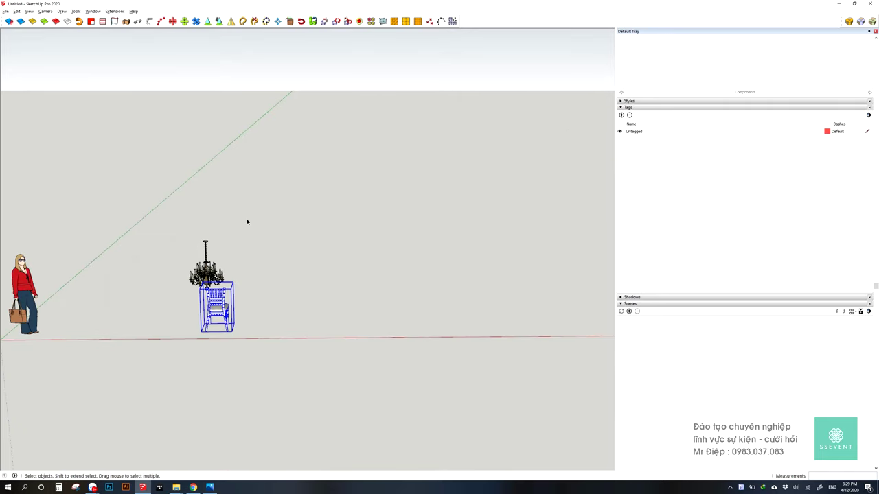
{"action": "left_click", "coordinate": [5, 11]}
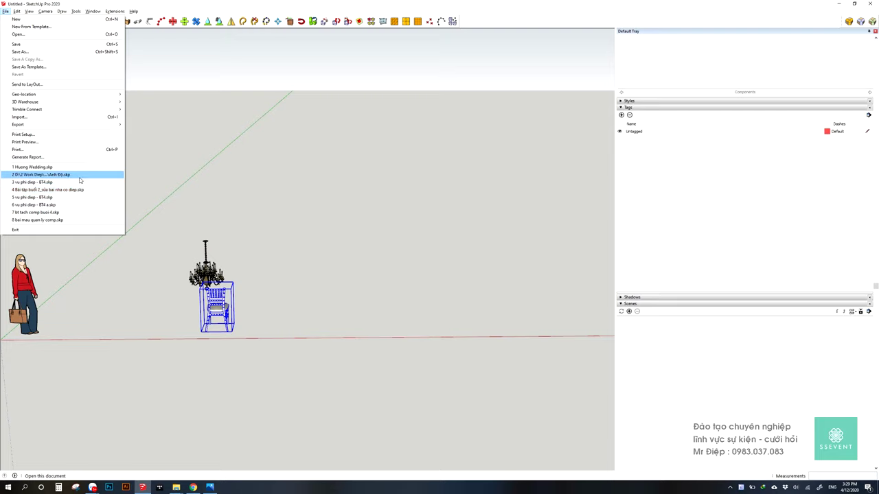
Browse into 1 Job Cuoi - Su kien > 1 Tong hop, then back up to Data (D:)
{"action": "left_click", "coordinate": [32, 36]}
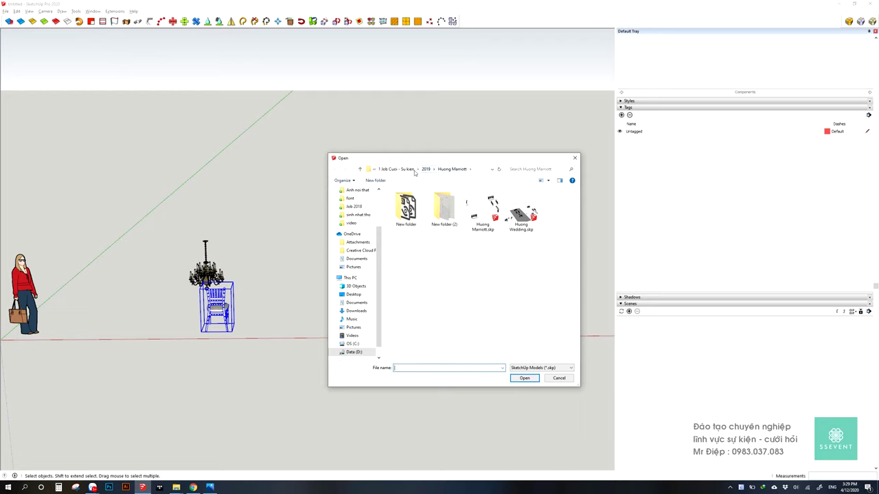
{"action": "left_click", "coordinate": [352, 352]}
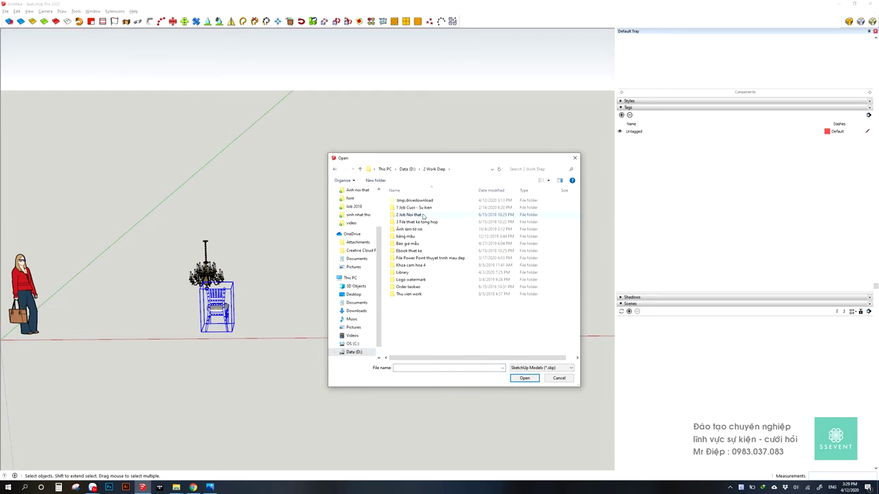
{"action": "left_click", "coordinate": [425, 210]}
{"action": "double_click", "coordinate": [425, 209]}
{"action": "double_click", "coordinate": [415, 213]}
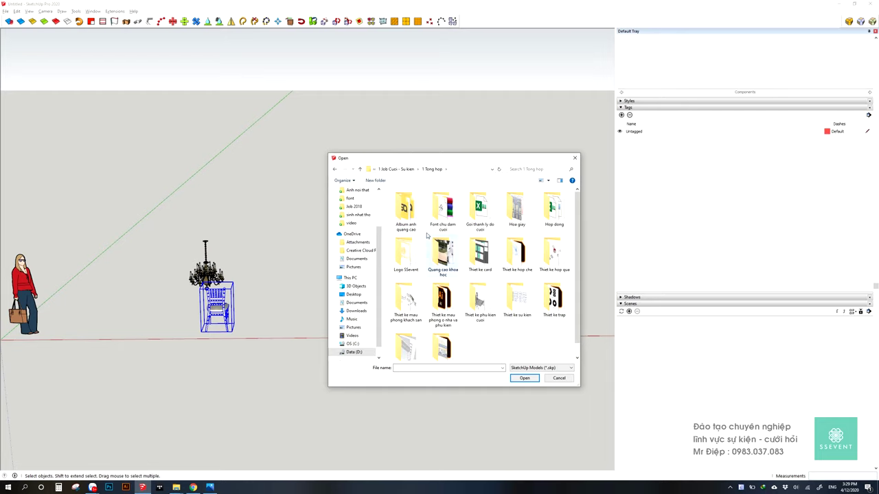
{"action": "scroll", "coordinate": [512, 334], "scroll_direction": "down", "scroll_amount": 1}
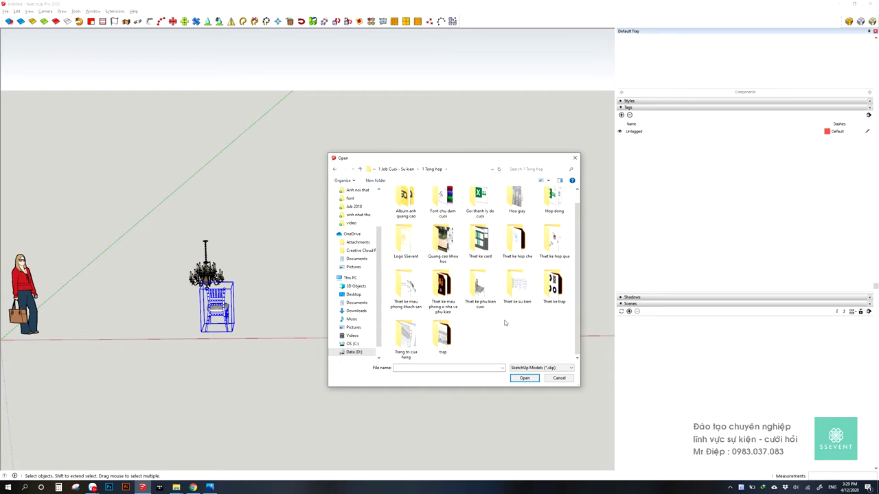
{"action": "scroll", "coordinate": [471, 252], "scroll_direction": "up", "scroll_amount": 1}
{"action": "key", "text": "alt+Up"}
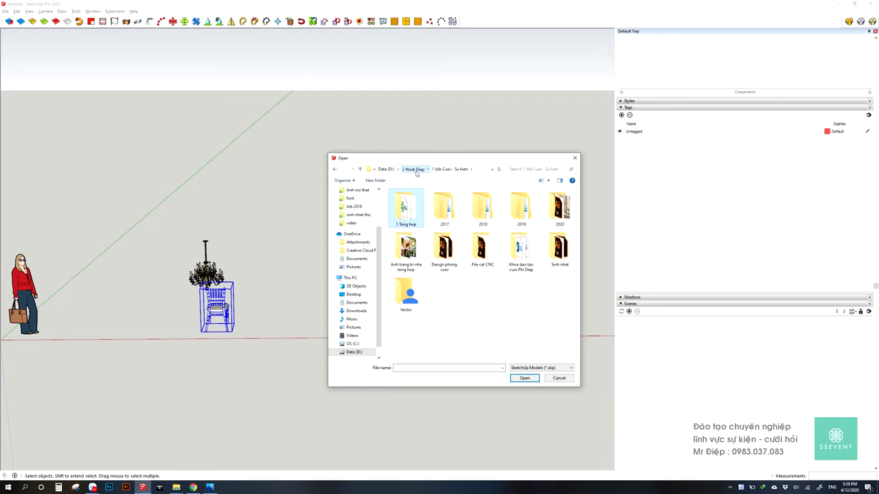
{"action": "left_click", "coordinate": [415, 170]}
{"action": "left_click", "coordinate": [406, 170]}
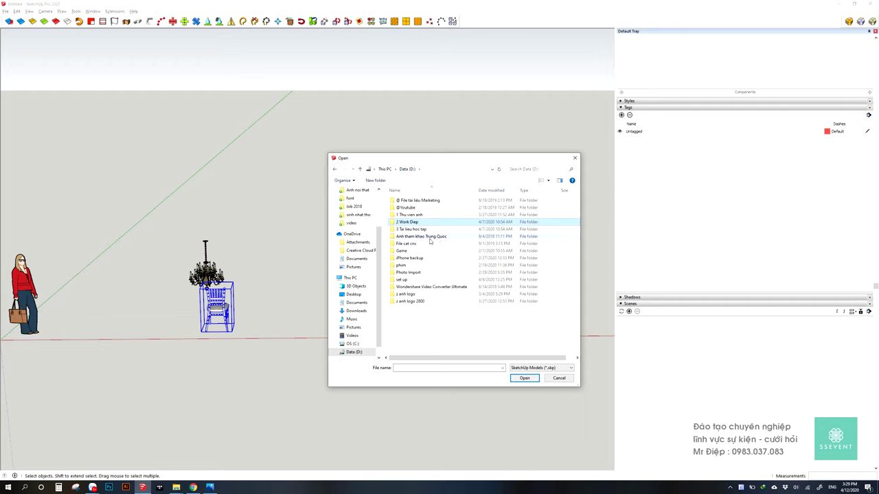
Open Xuong SG.skp from 2 Work Diep > 3 File thiet ke tong hop > File Sketchup, without saving
{"action": "double_click", "coordinate": [416, 223]}
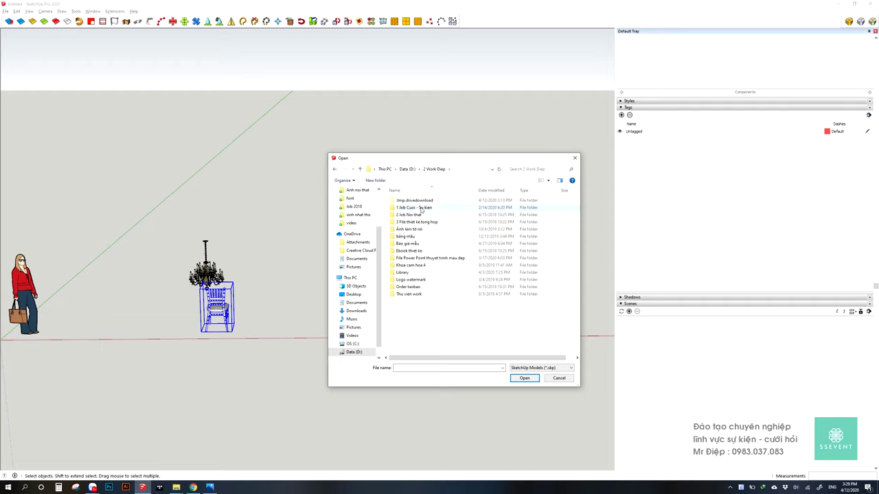
{"action": "double_click", "coordinate": [425, 223]}
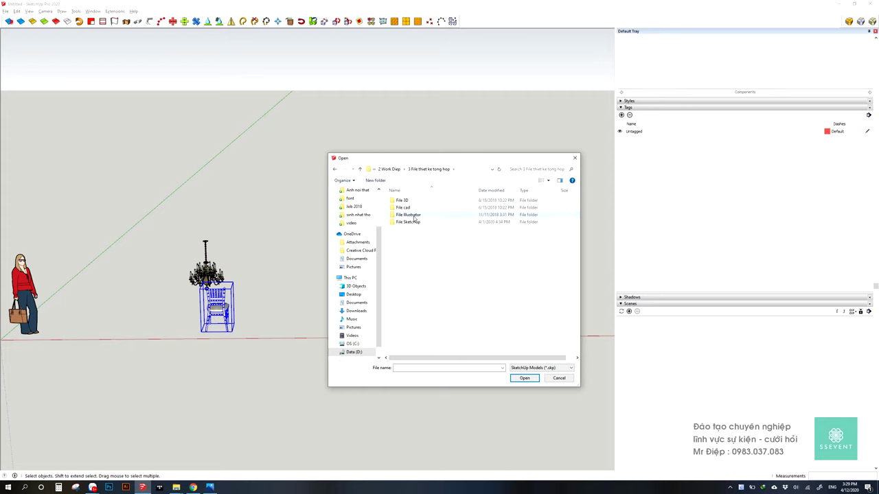
{"action": "double_click", "coordinate": [416, 223]}
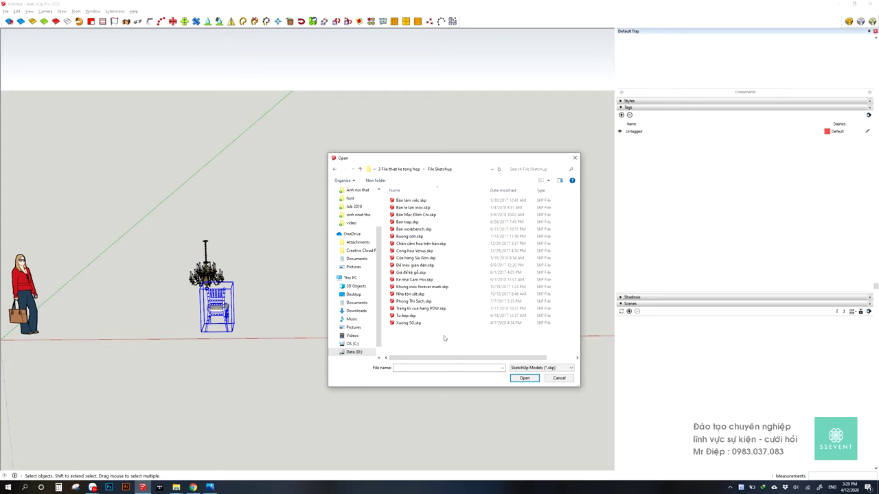
{"action": "left_click", "coordinate": [407, 324]}
{"action": "left_click", "coordinate": [525, 382]}
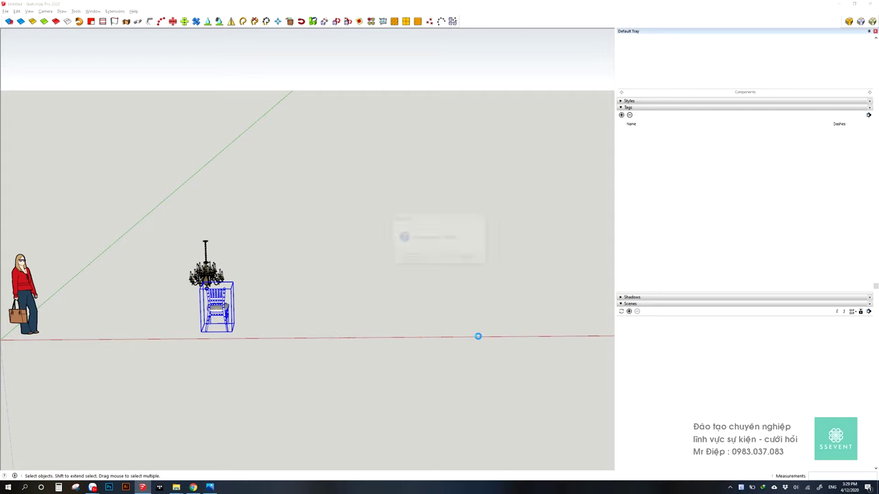
{"action": "left_click", "coordinate": [441, 257]}
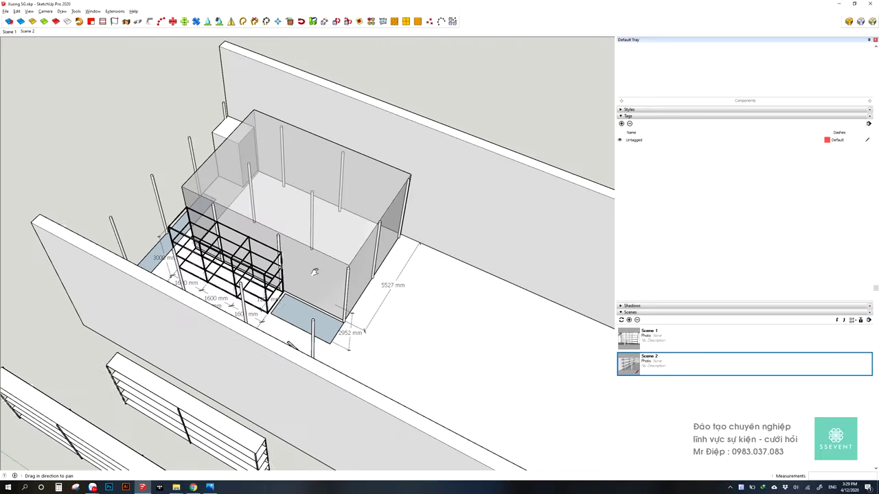
Orbit around the shelving rows and mezzanine, from overhead down to a frontal view
{"action": "mouse_move", "coordinate": [485, 308]}
{"action": "middle_mouse_down"}
{"action": "mouse_move", "coordinate": [175, 197]}
{"action": "mouse_move", "coordinate": [347, 311]}
{"action": "mouse_move", "coordinate": [343, 257]}
{"action": "middle_mouse_up"}
{"action": "scroll", "coordinate": [288, 264], "scroll_direction": "down", "scroll_amount": 3}
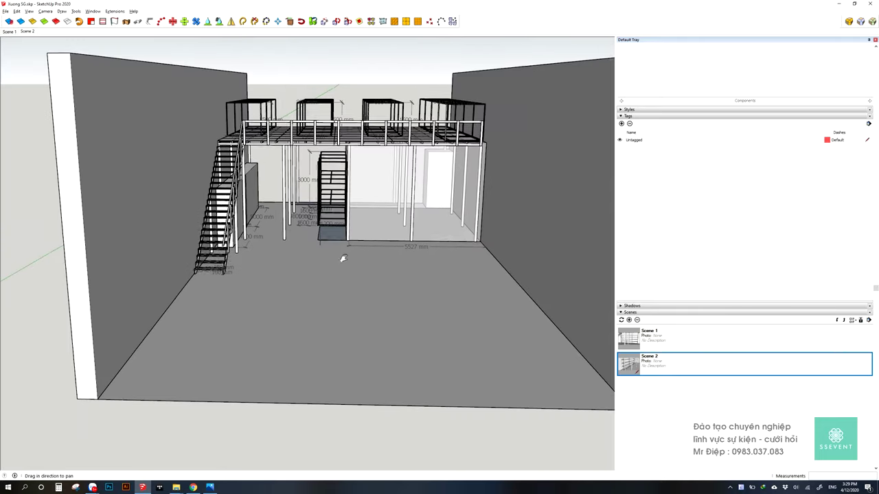
{"action": "middle_click_drag", "start_coordinate": [380, 347], "coordinate": [338, 235]}
{"action": "middle_click_drag", "start_coordinate": [302, 187], "coordinate": [278, 109]}
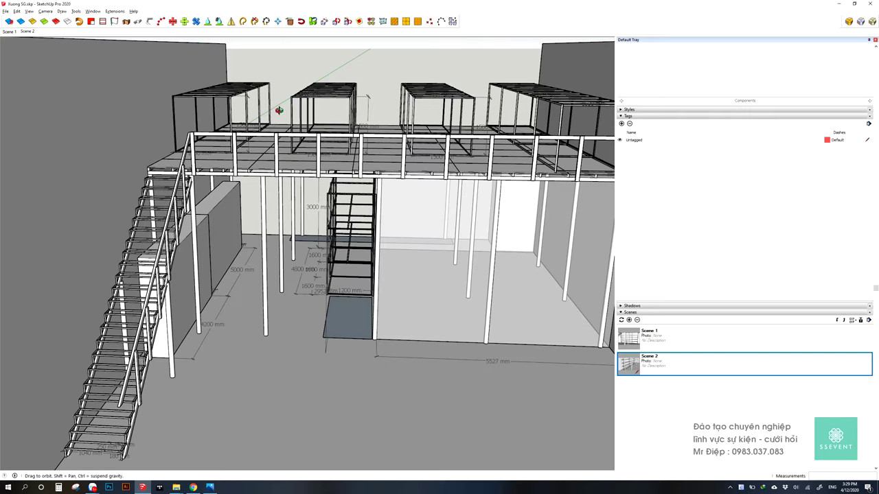
{"action": "middle_click_drag", "start_coordinate": [279, 110], "coordinate": [335, 200]}
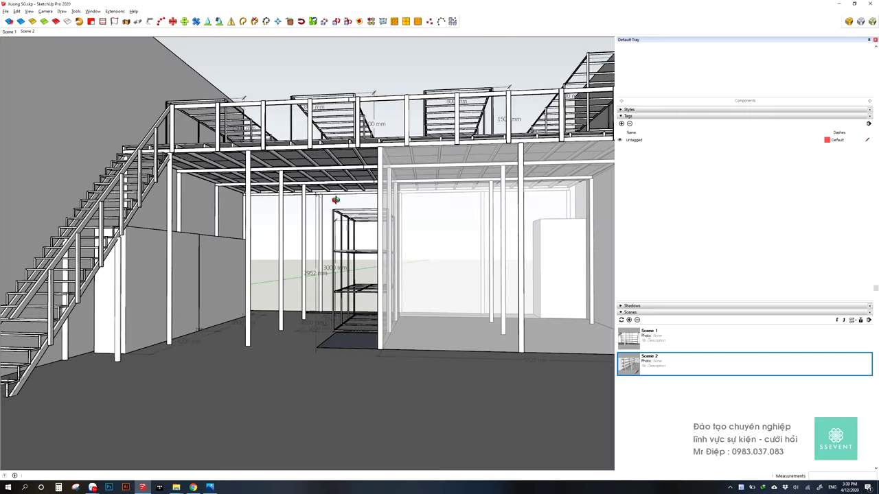
Orbit to face the stairs, then view the mezzanine closer from the stair side
{"action": "mouse_move", "coordinate": [348, 240]}
{"action": "middle_mouse_down"}
{"action": "mouse_move", "coordinate": [410, 231]}
{"action": "mouse_move", "coordinate": [315, 327]}
{"action": "mouse_move", "coordinate": [354, 335]}
{"action": "mouse_move", "coordinate": [396, 382]}
{"action": "middle_mouse_up"}
{"action": "scroll", "coordinate": [298, 323], "scroll_direction": "down", "scroll_amount": 3}
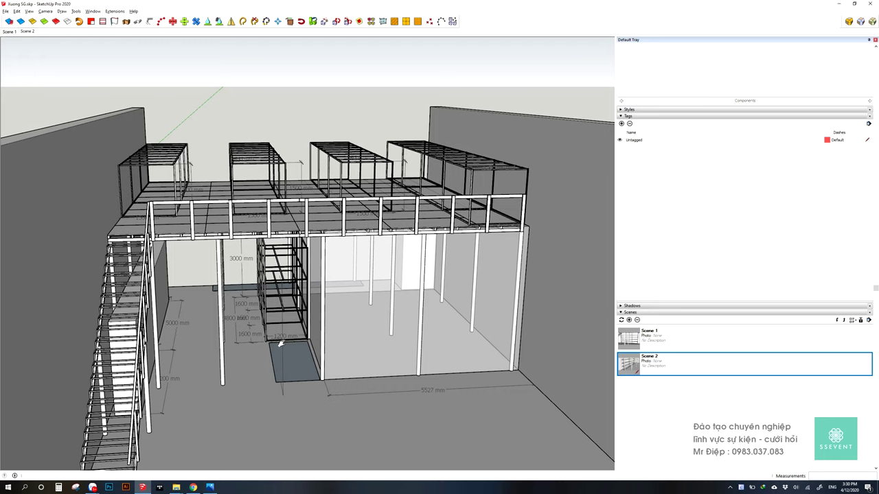
{"action": "mouse_move", "coordinate": [251, 300]}
{"action": "middle_mouse_down"}
{"action": "mouse_move", "coordinate": [294, 236]}
{"action": "mouse_move", "coordinate": [299, 262]}
{"action": "mouse_move", "coordinate": [324, 245]}
{"action": "middle_mouse_up"}
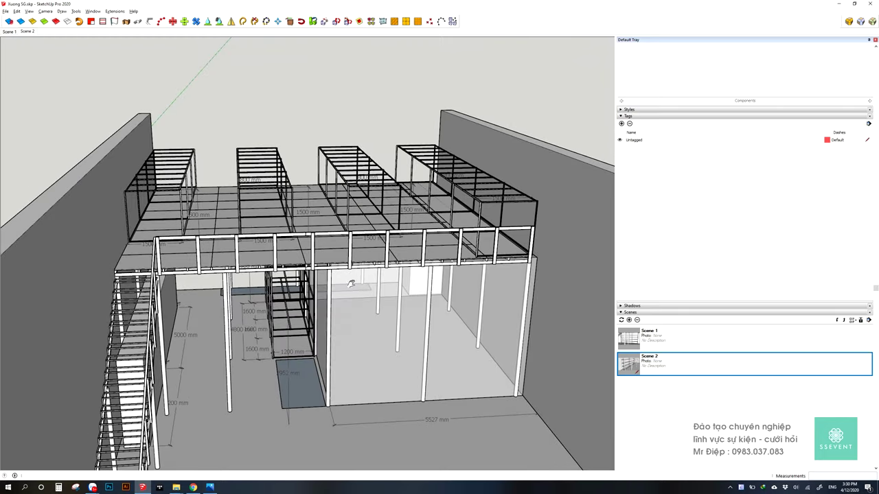
{"action": "middle_click_drag", "start_coordinate": [351, 284], "coordinate": [287, 220]}
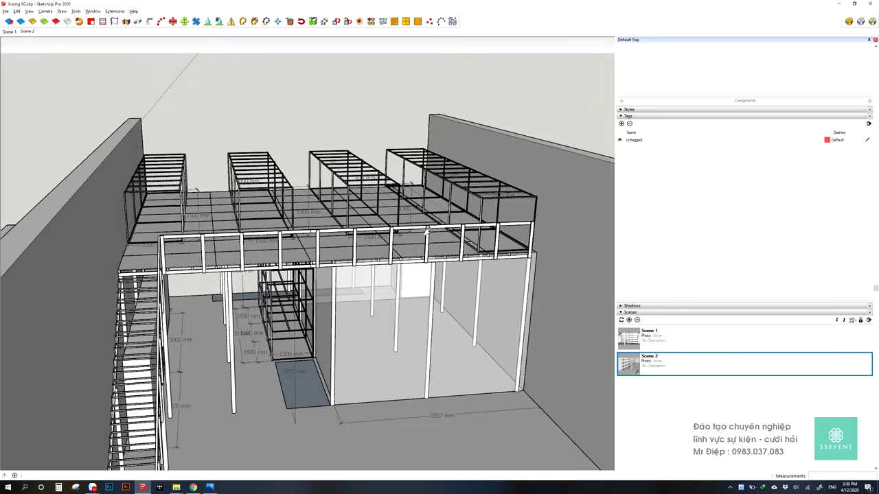
{"action": "mouse_move", "coordinate": [426, 232]}
{"action": "middle_mouse_down"}
{"action": "mouse_move", "coordinate": [284, 300]}
{"action": "mouse_move", "coordinate": [300, 339]}
{"action": "middle_mouse_up"}
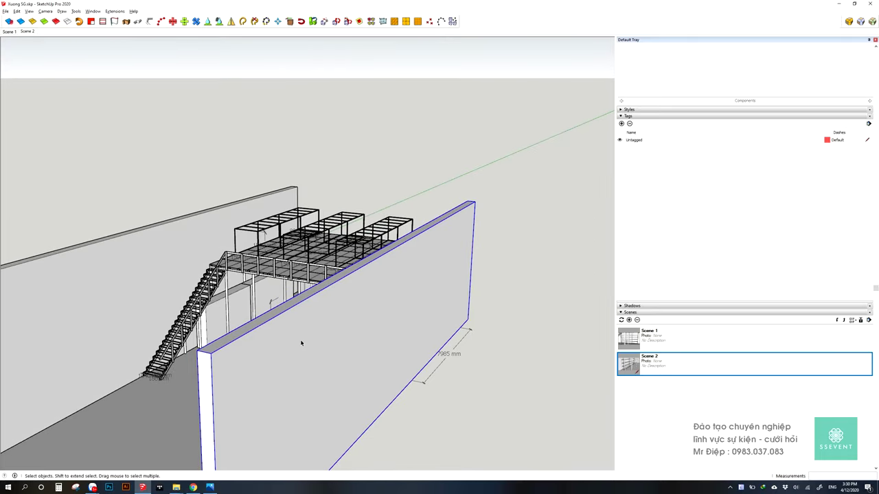
Switch to the scene without the front wall and orbit to a frontal mezzanine view
{"action": "key", "text": "Page_Down"}
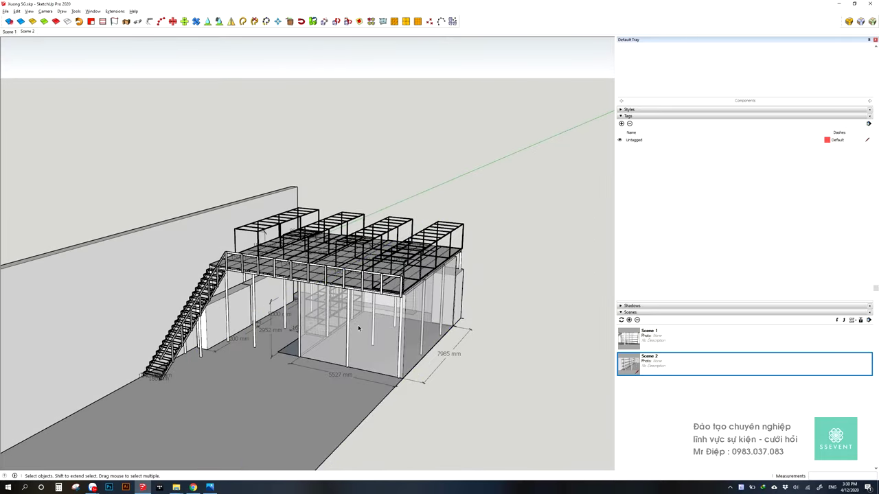
{"action": "middle_click", "coordinate": [262, 295]}
{"action": "mouse_move", "coordinate": [263, 295]}
{"action": "middle_mouse_down"}
{"action": "mouse_move", "coordinate": [304, 331]}
{"action": "mouse_move", "coordinate": [343, 322]}
{"action": "mouse_move", "coordinate": [367, 334]}
{"action": "mouse_move", "coordinate": [330, 332]}
{"action": "middle_mouse_up"}
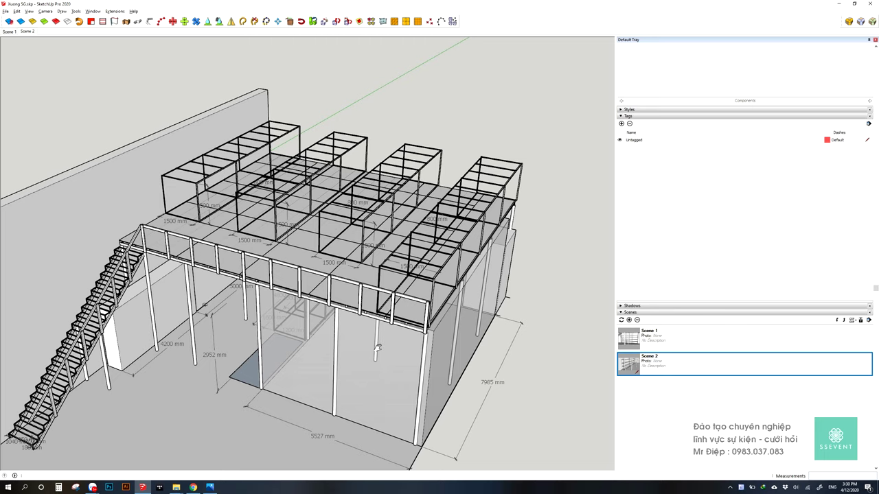
Zoom out and orbit to show the mezzanine's long side and stairs
{"action": "scroll", "coordinate": [377, 371], "scroll_direction": "down", "scroll_amount": 1}
{"action": "scroll", "coordinate": [378, 373], "scroll_direction": "down", "scroll_amount": 1}
{"action": "scroll", "coordinate": [385, 374], "scroll_direction": "down", "scroll_amount": 1}
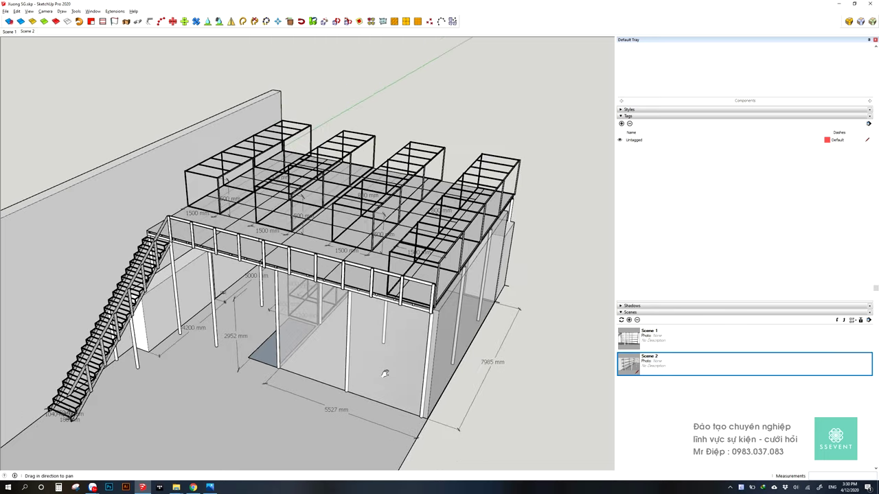
{"action": "middle_click_drag", "start_coordinate": [385, 374], "coordinate": [237, 359]}
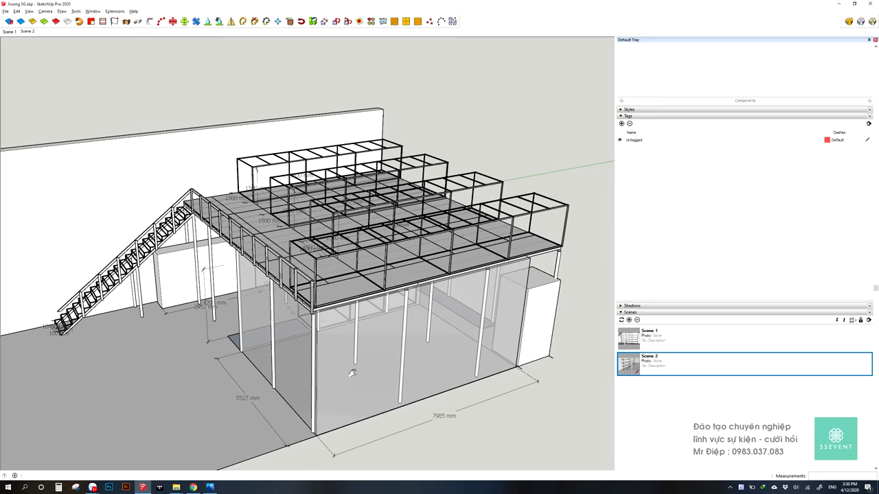
{"action": "mouse_move", "coordinate": [352, 372]}
{"action": "middle_mouse_down"}
{"action": "mouse_move", "coordinate": [311, 340]}
{"action": "mouse_move", "coordinate": [370, 352]}
{"action": "middle_mouse_up"}
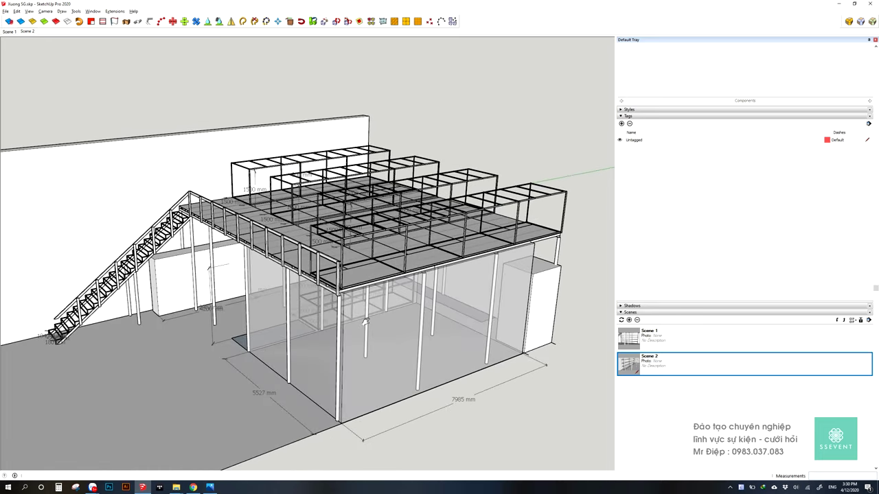